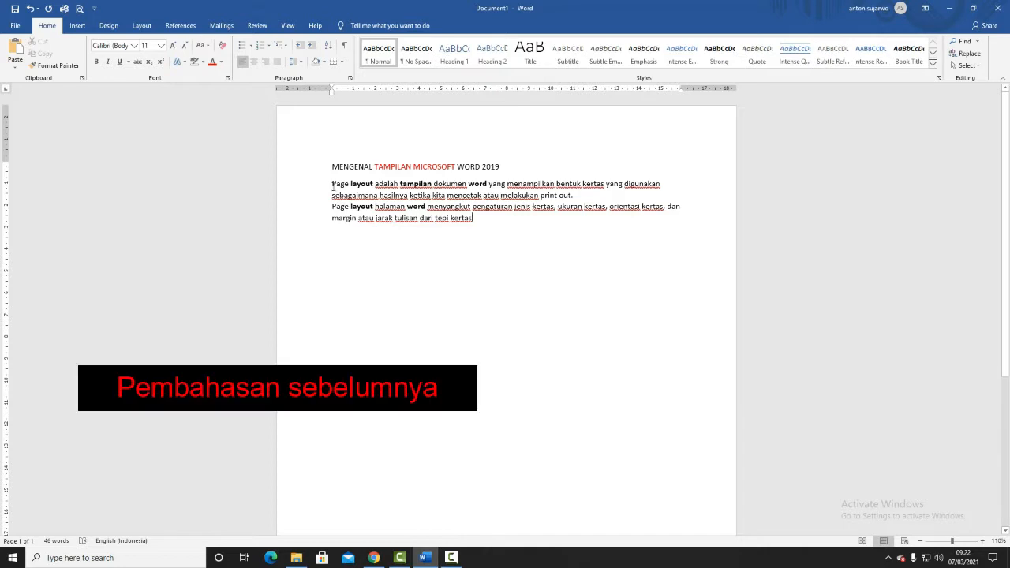
Try yellow and dark orange shading on the two body paragraphs, and clear the shading with No Color
left_click(323, 62)
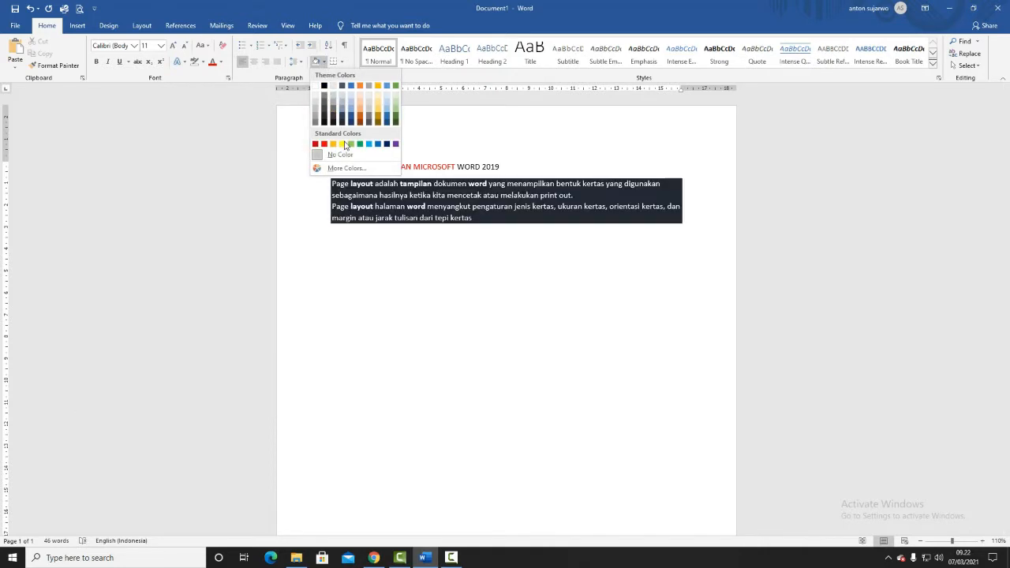
left_click(342, 145)
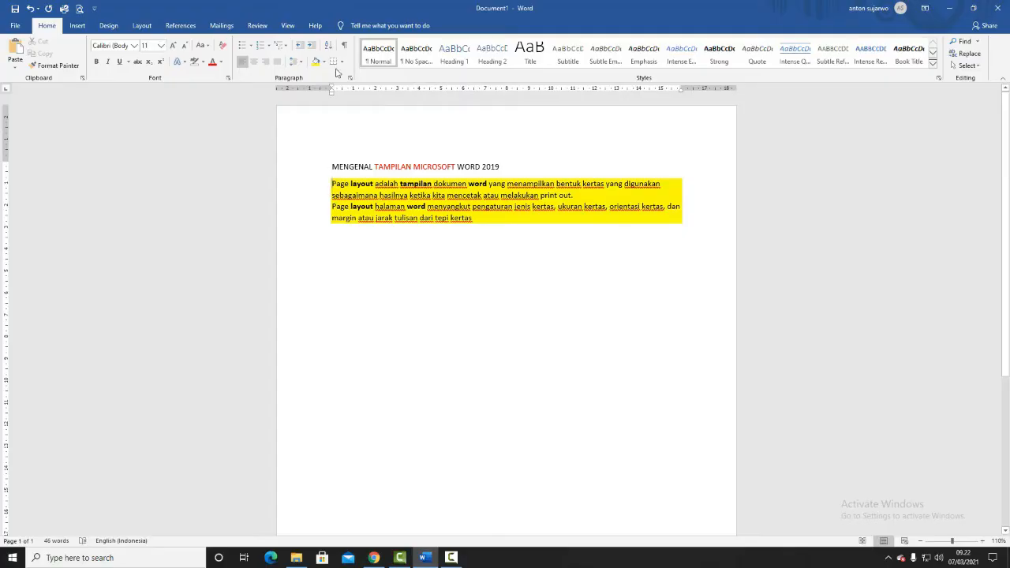
left_click(324, 62)
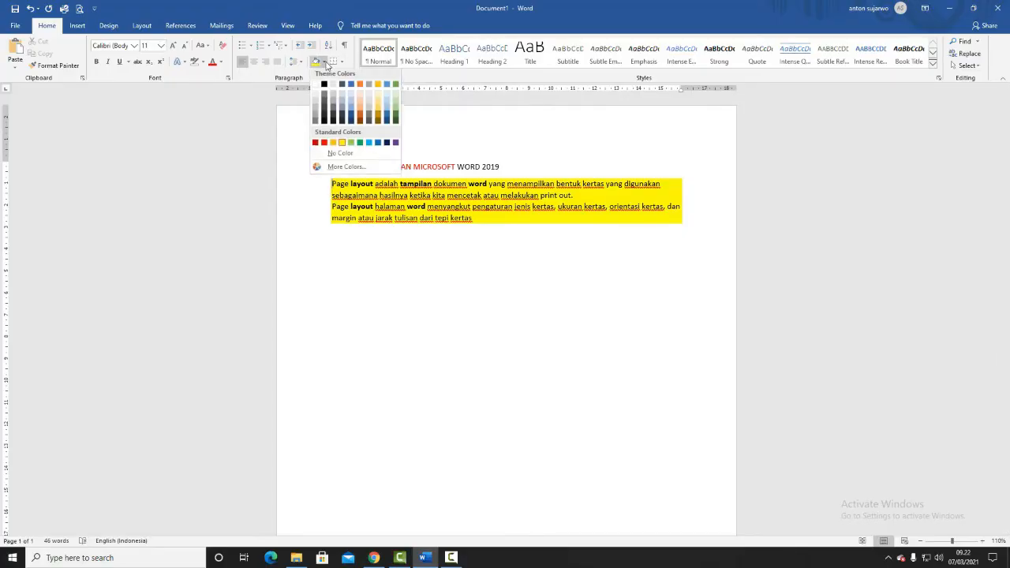
left_click(361, 119)
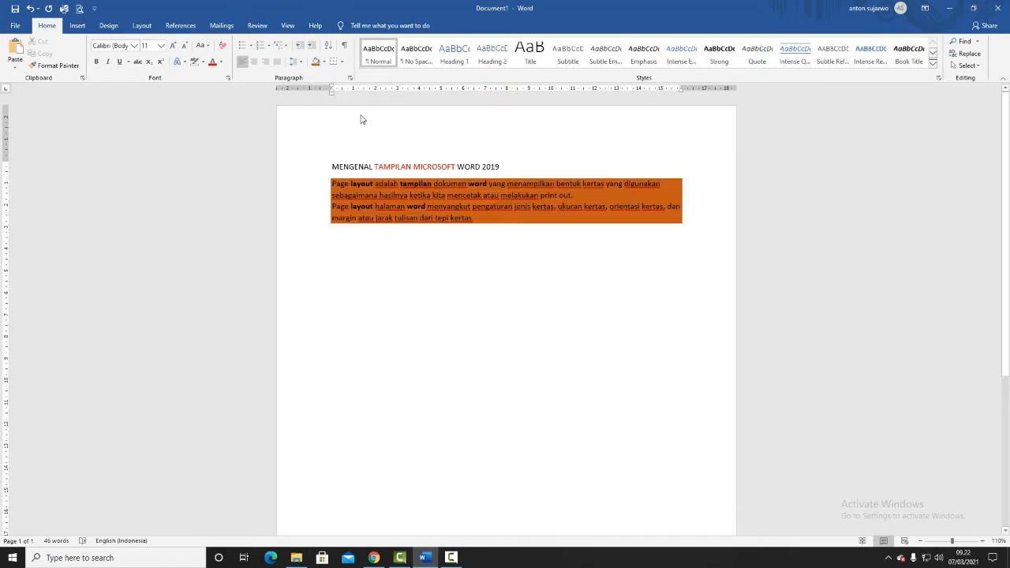
left_click(325, 63)
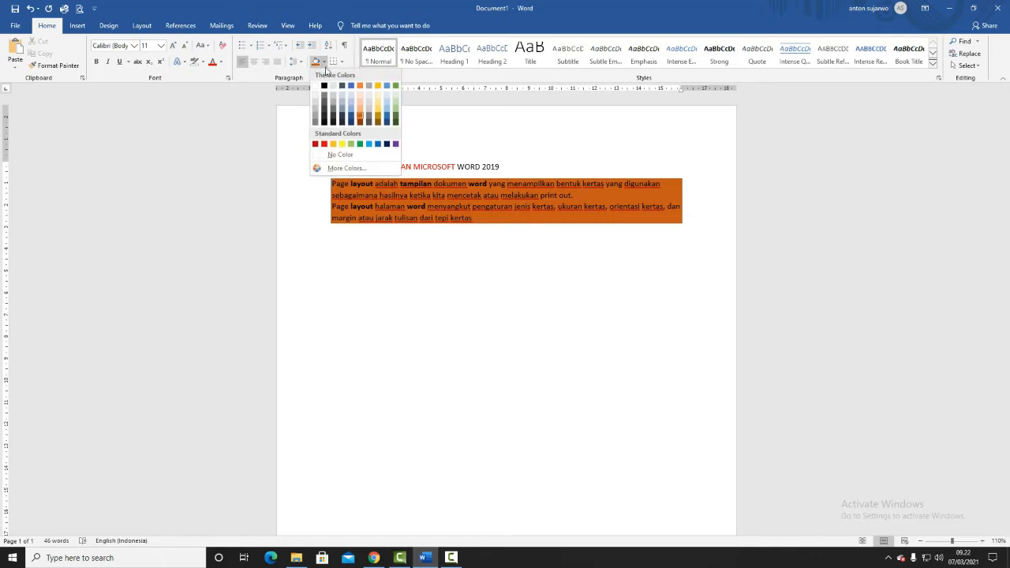
left_click(333, 156)
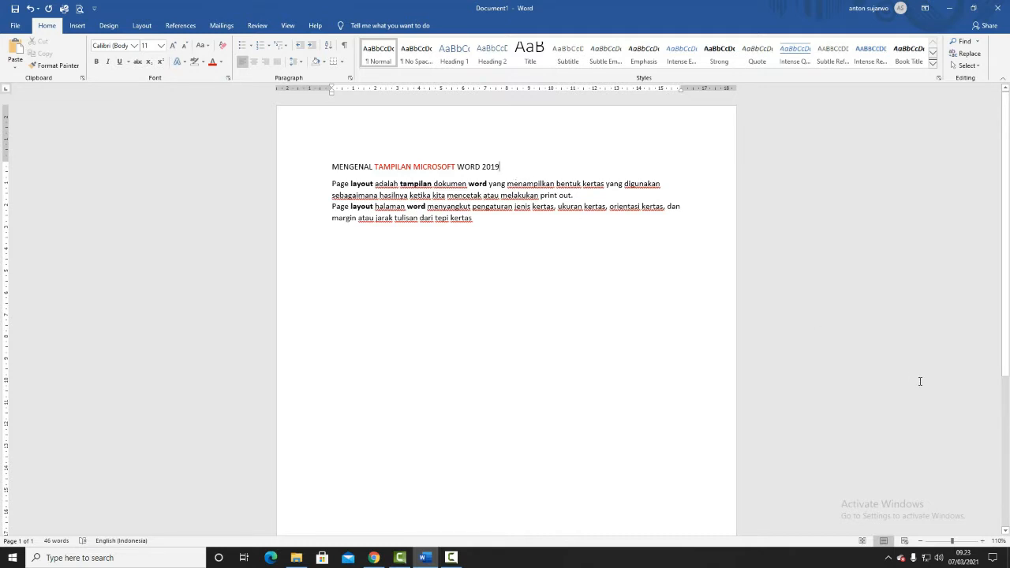
Zoom the document in to 240%
left_click(984, 543)
left_click(984, 543)
left_click(984, 543)
left_click(983, 543)
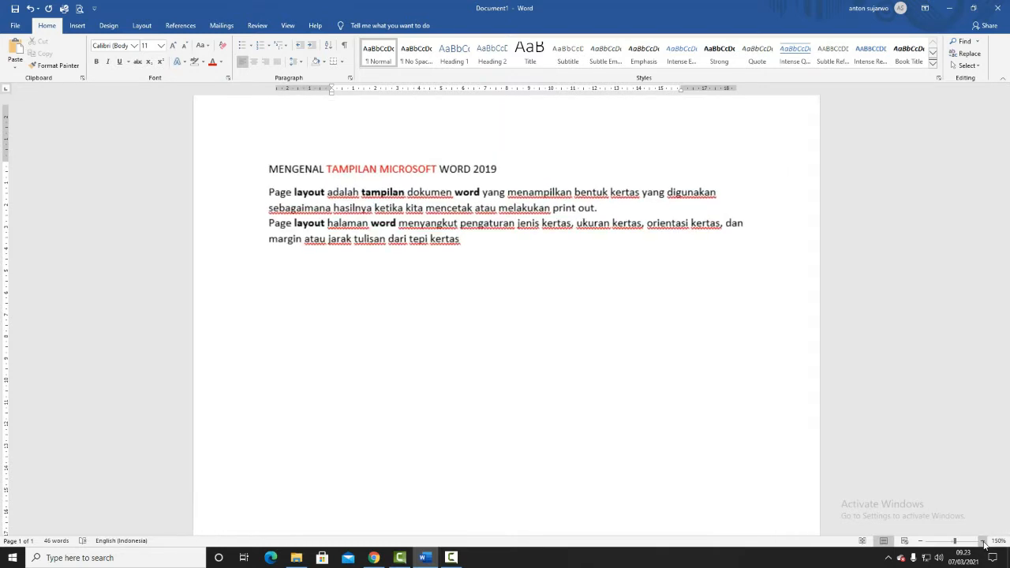
left_click(984, 543)
left_click(984, 543)
left_click(984, 543)
left_click(983, 543)
left_click(984, 543)
left_click(984, 544)
left_click(983, 543)
left_click(983, 544)
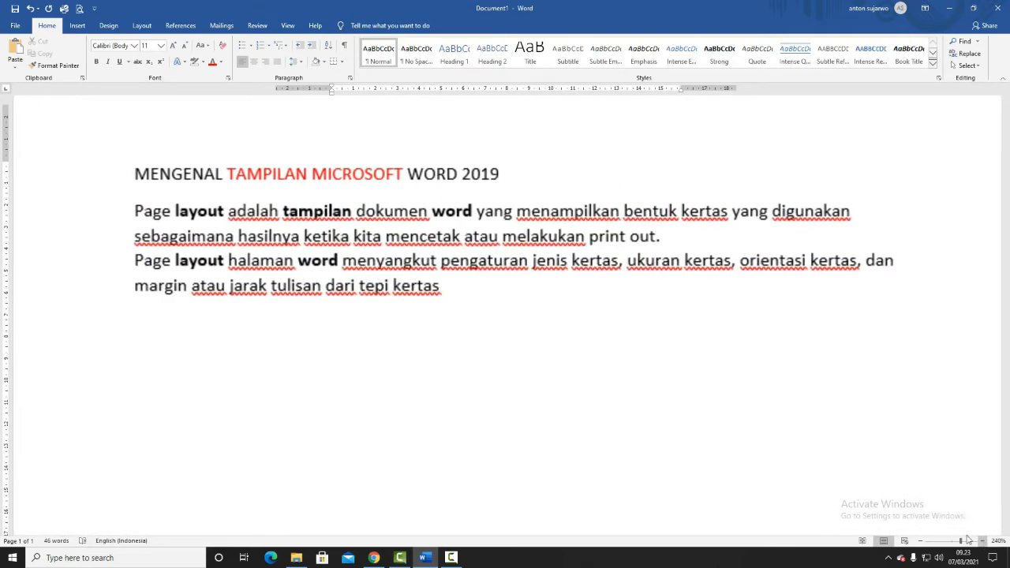
left_click(984, 543)
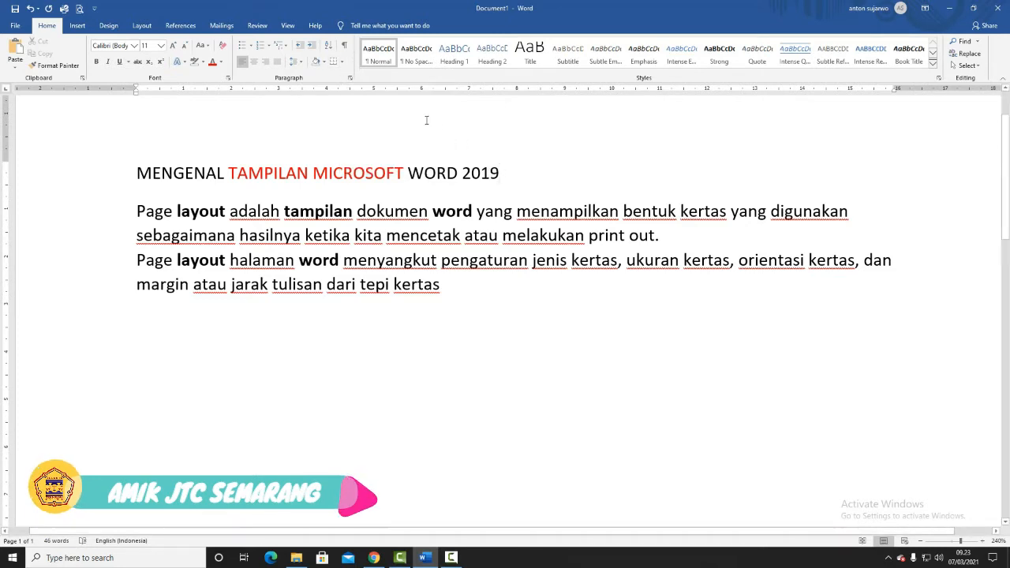
Try a bottom border on the title "MENGENAL TAMPILAN MICROSOFT WORD 2019" and remove it with No Border
left_click(342, 62)
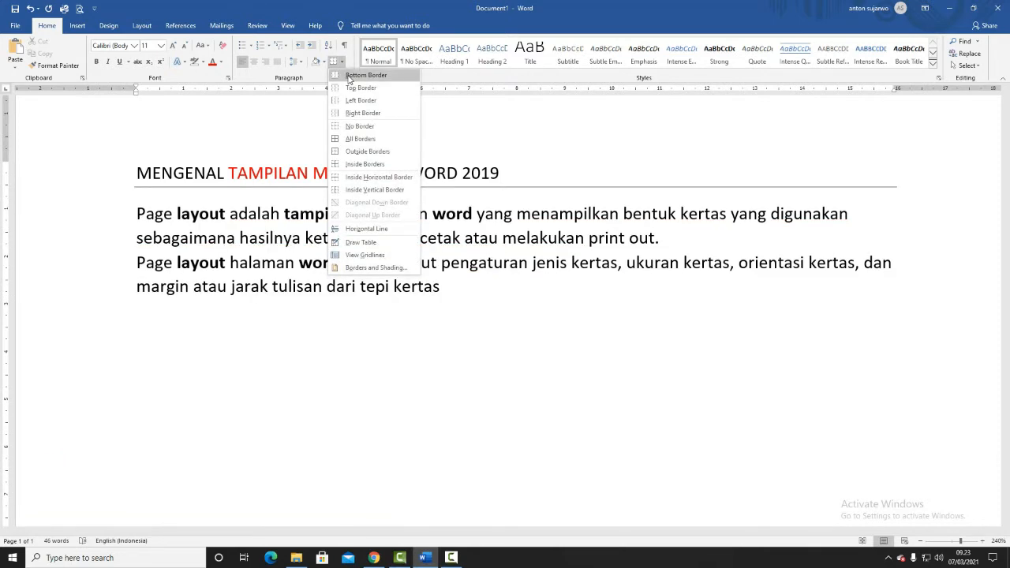
left_click(350, 77)
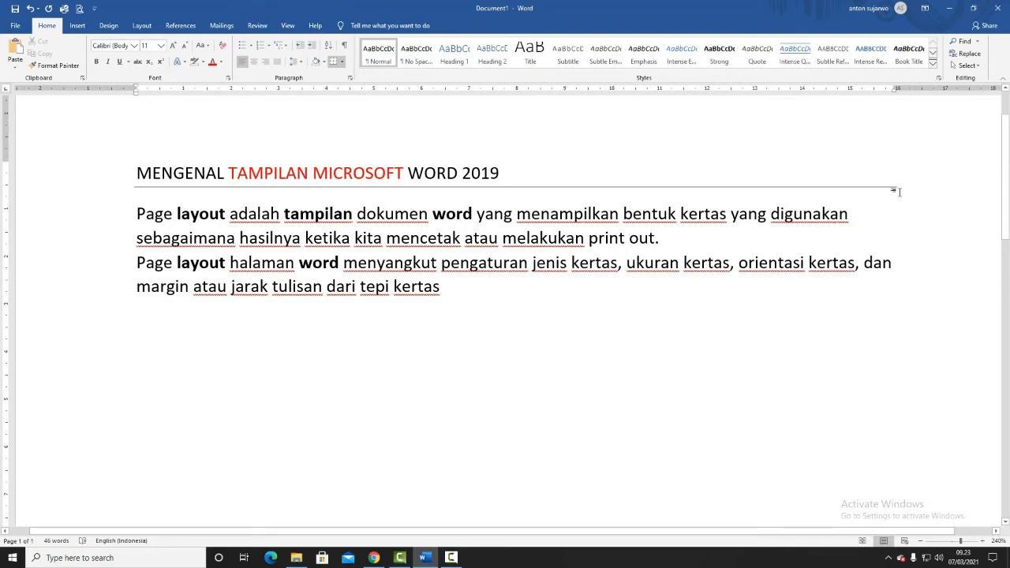
left_click(342, 63)
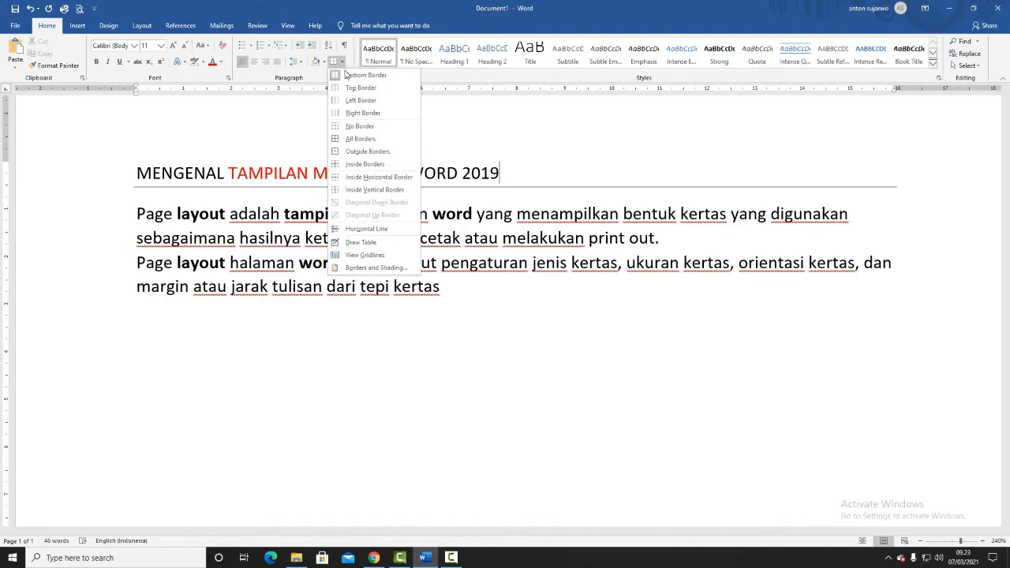
left_click(356, 127)
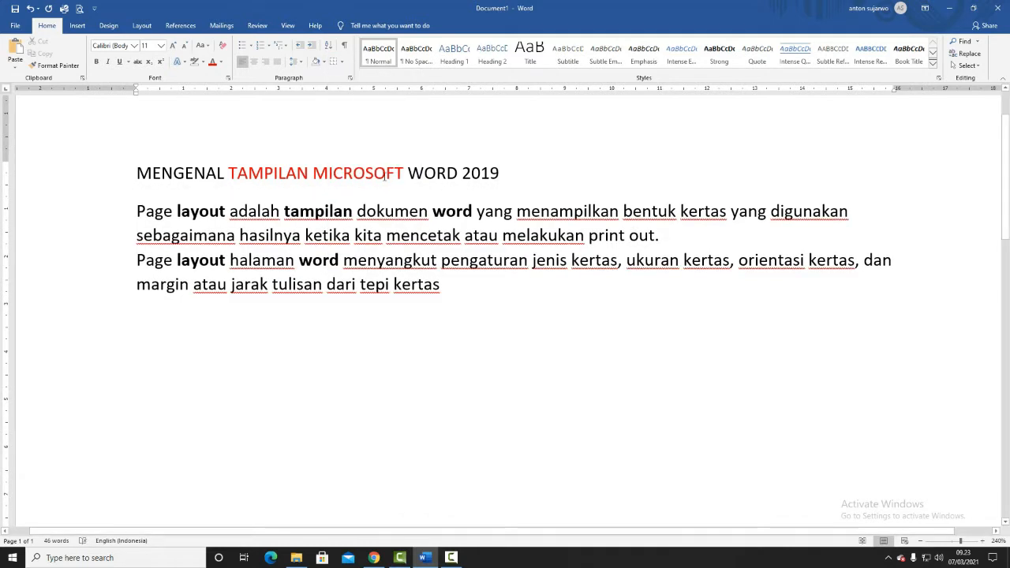
Try a top border on the title line and remove it with No Border
left_click(343, 62)
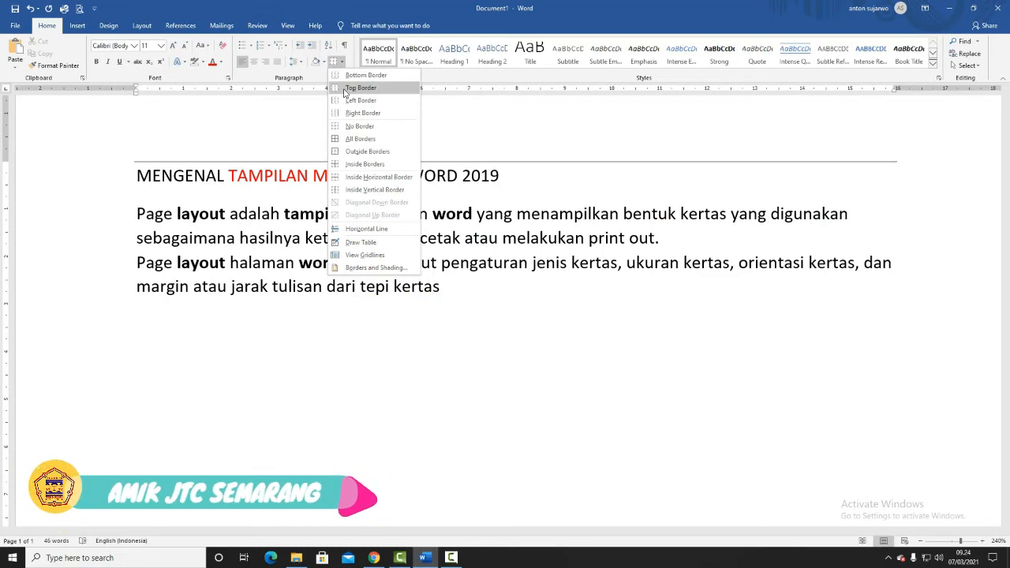
left_click(344, 91)
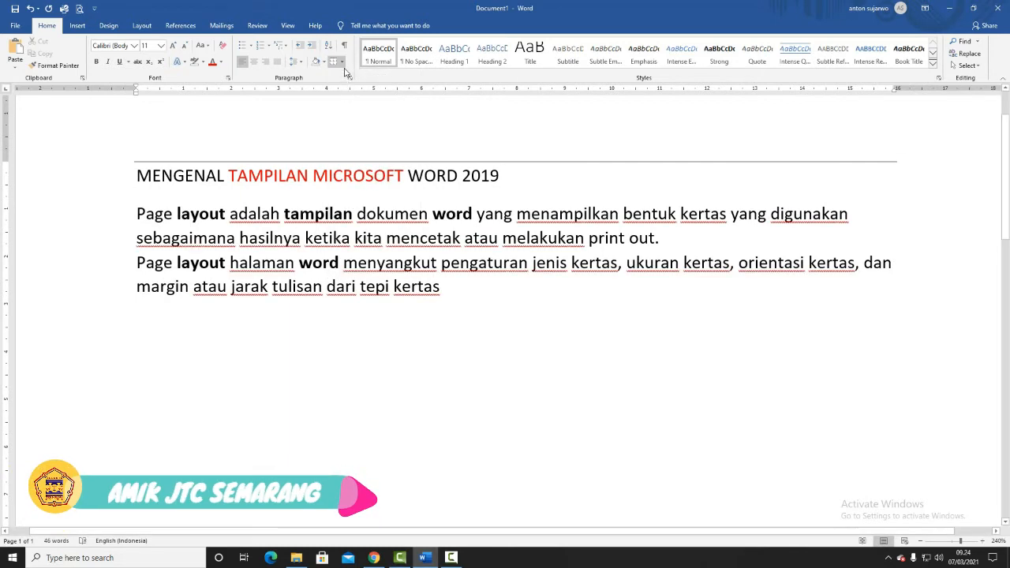
left_click(344, 63)
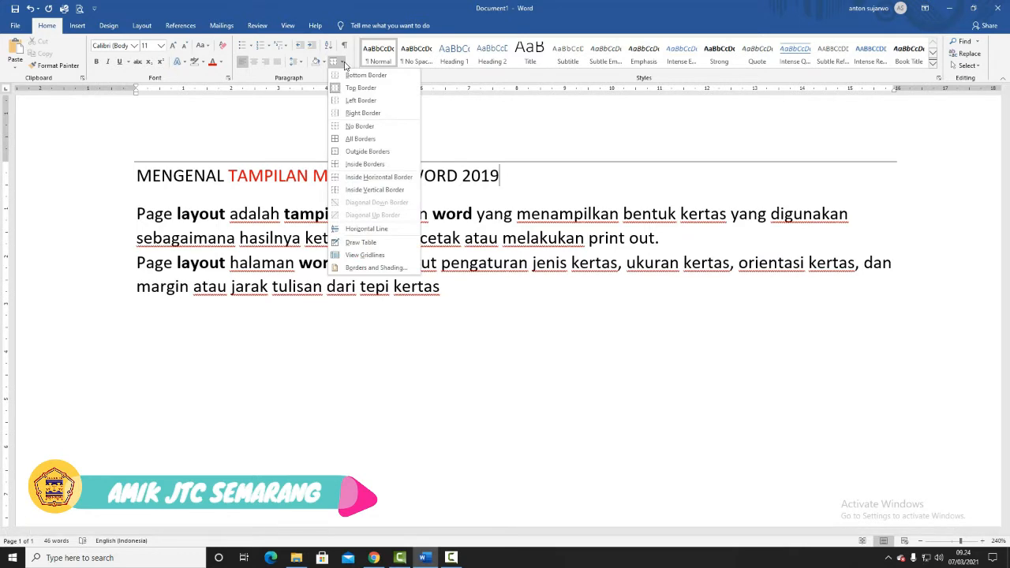
left_click(359, 126)
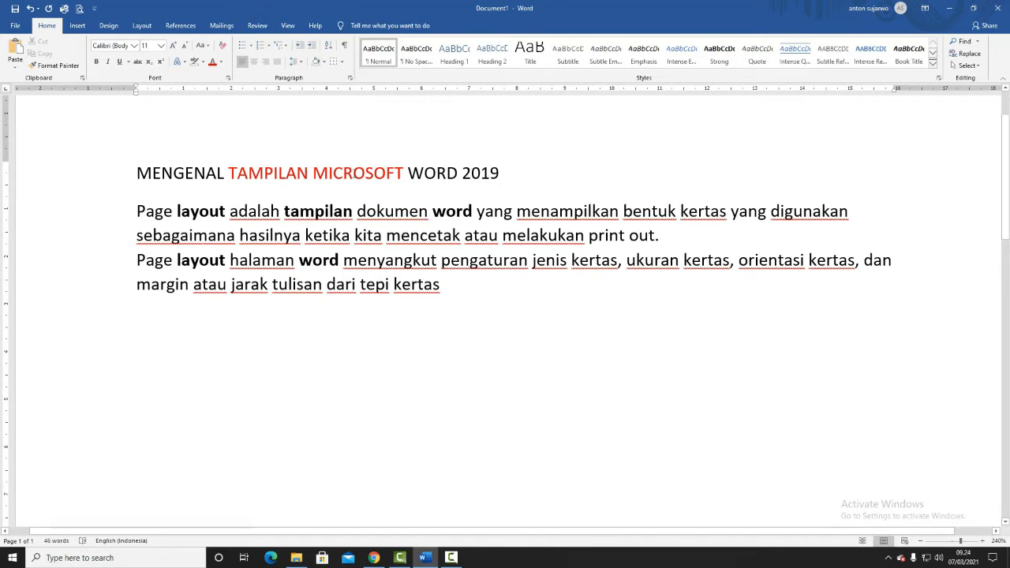
Apply a Custom border to the title paragraph with ½ pt solid lines above and below, using Borders and Shading
left_click(343, 62)
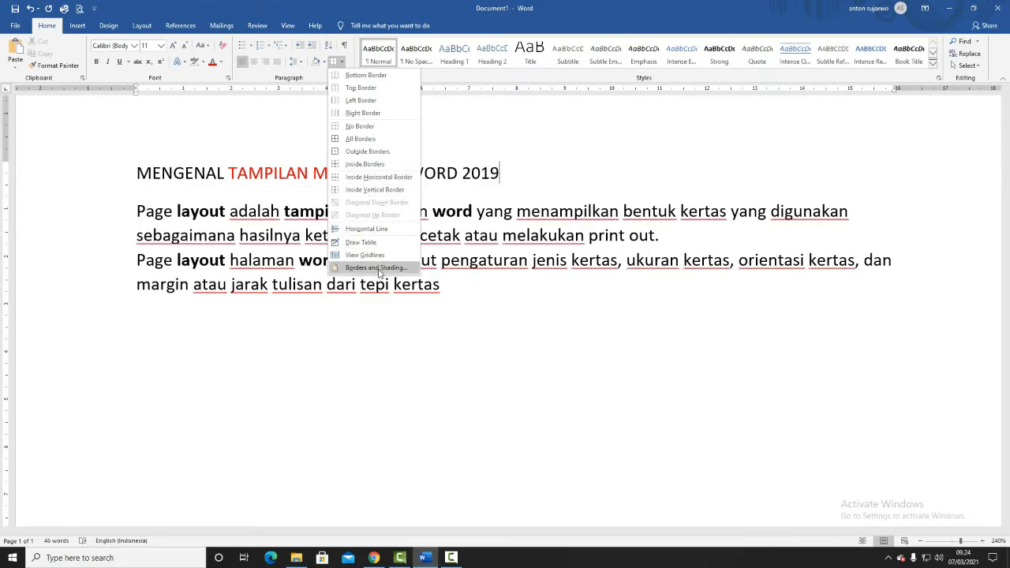
left_click(378, 268)
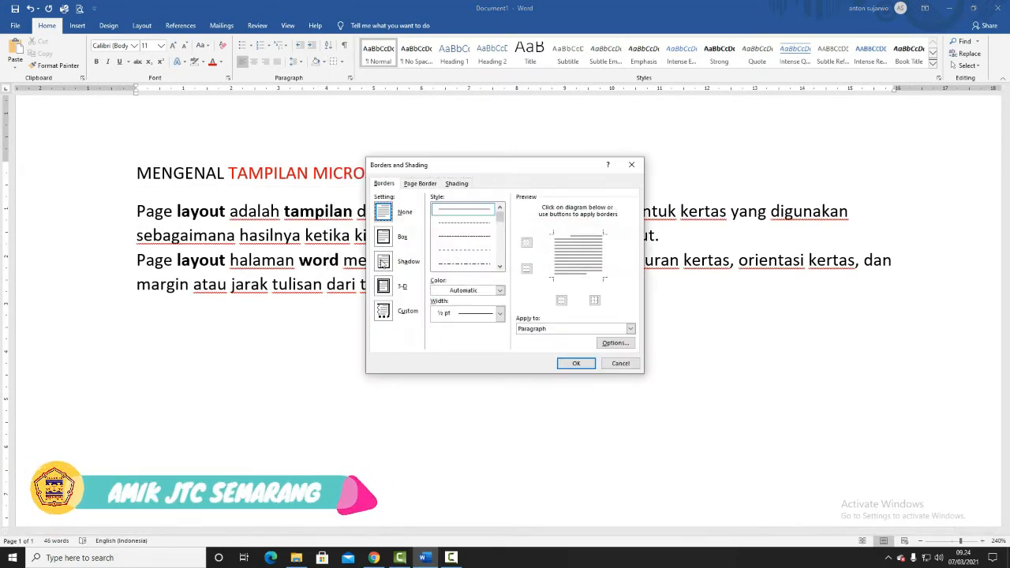
left_click(384, 313)
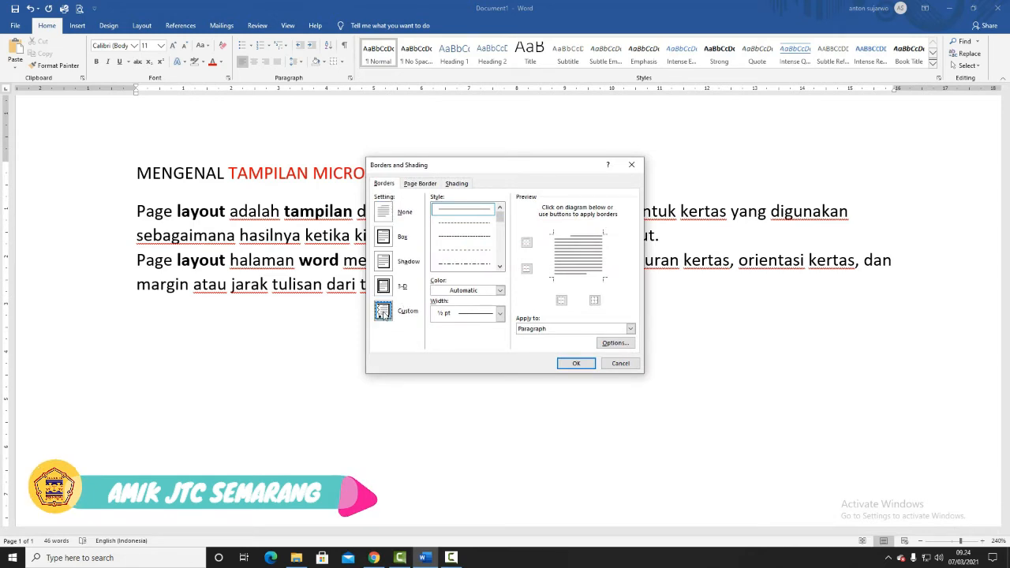
left_click(528, 243)
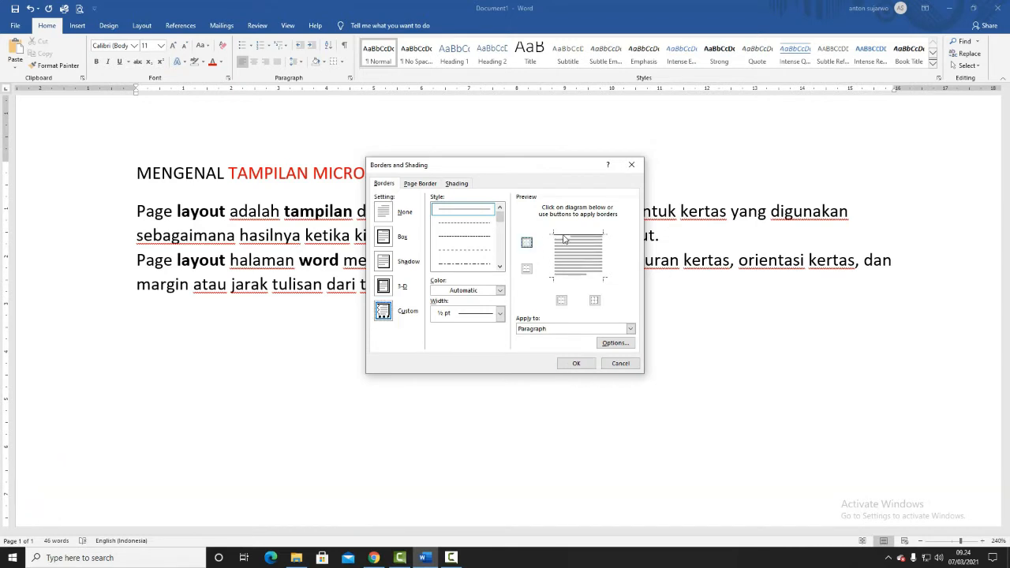
left_click(527, 271)
left_click(577, 364)
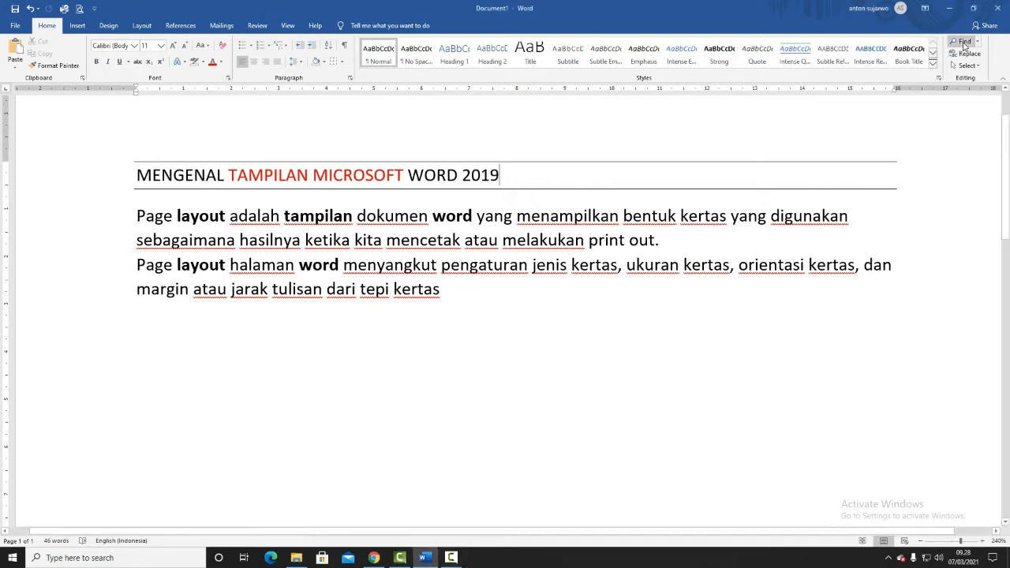
Search the document for "word" and for "layout", and close the search pane
left_click(964, 43)
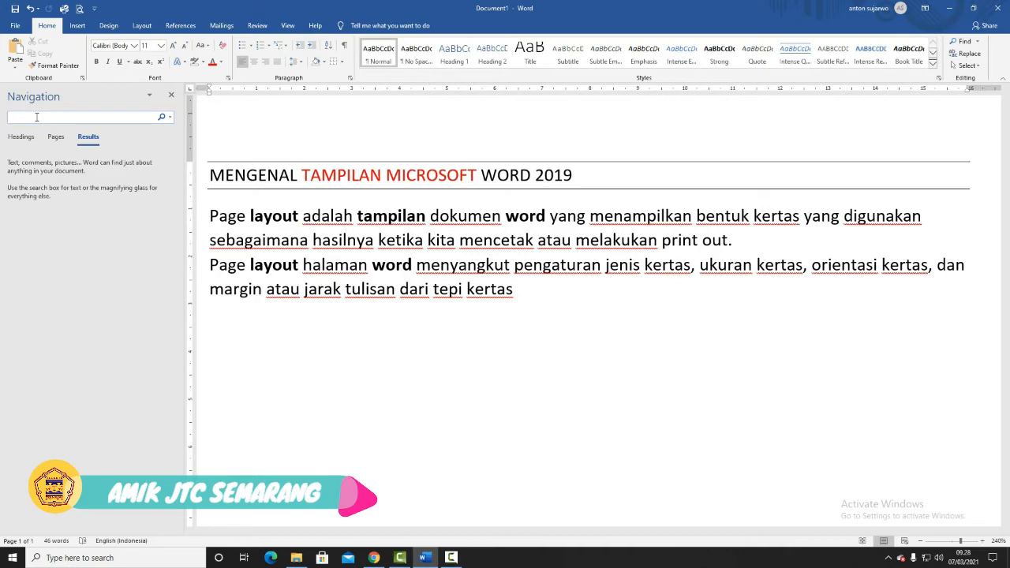
type("word")
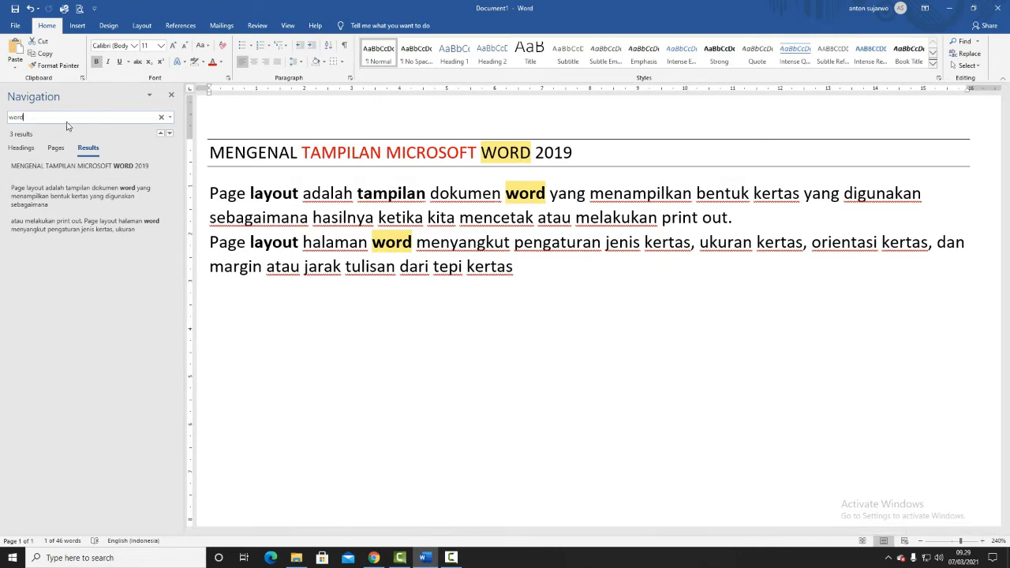
left_click_drag(25, 117, 2, 116)
type("layout")
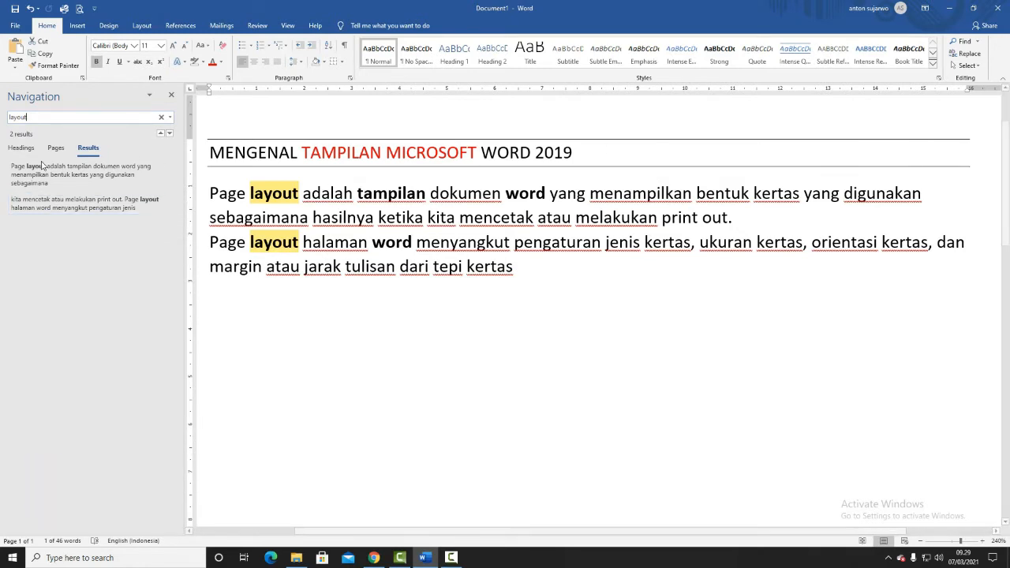
left_click(171, 94)
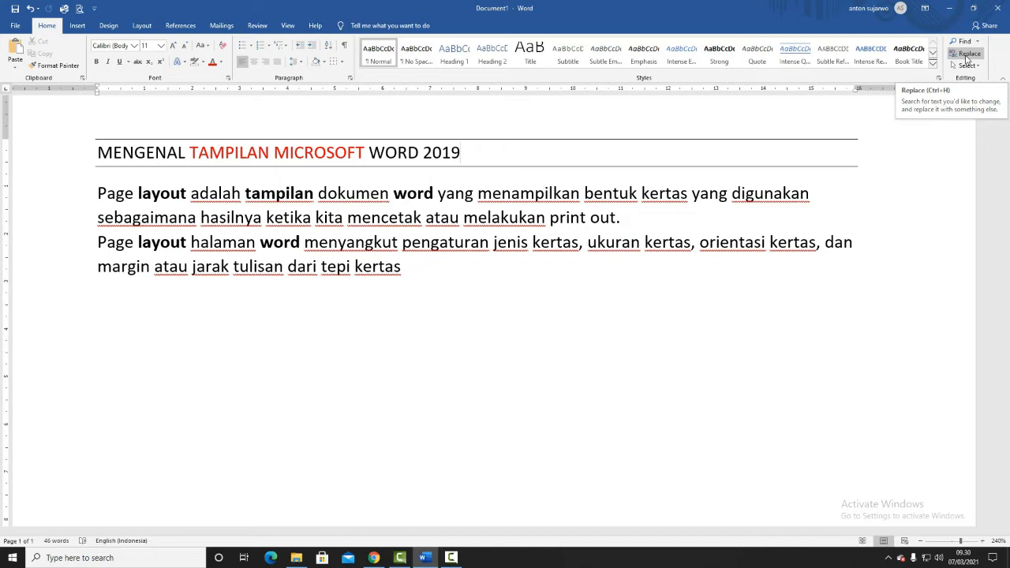
Replace all occurrences of "word" with "olah kata" in the document and close Find and Replace
left_click(967, 56)
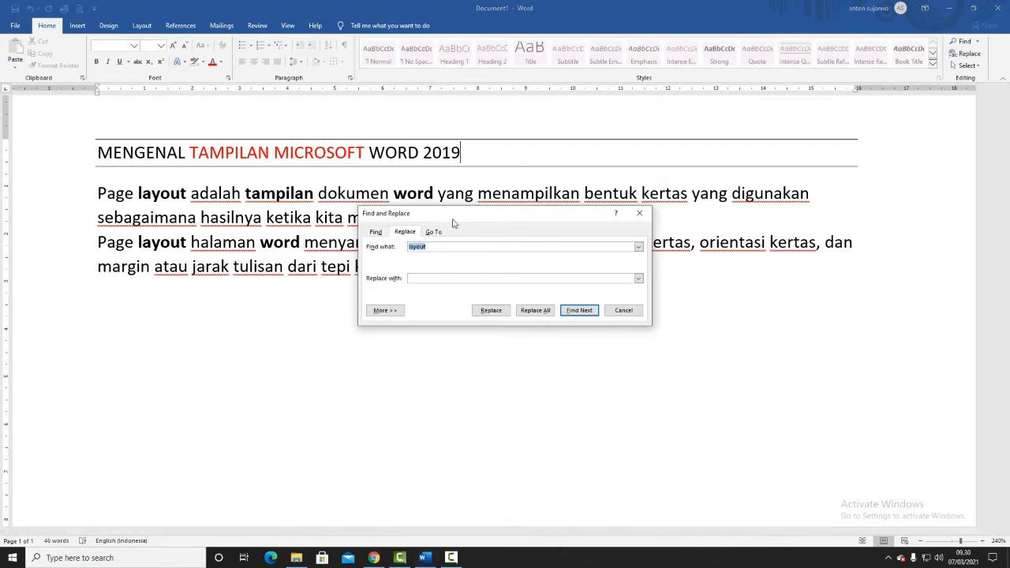
left_click_drag(454, 223, 661, 93)
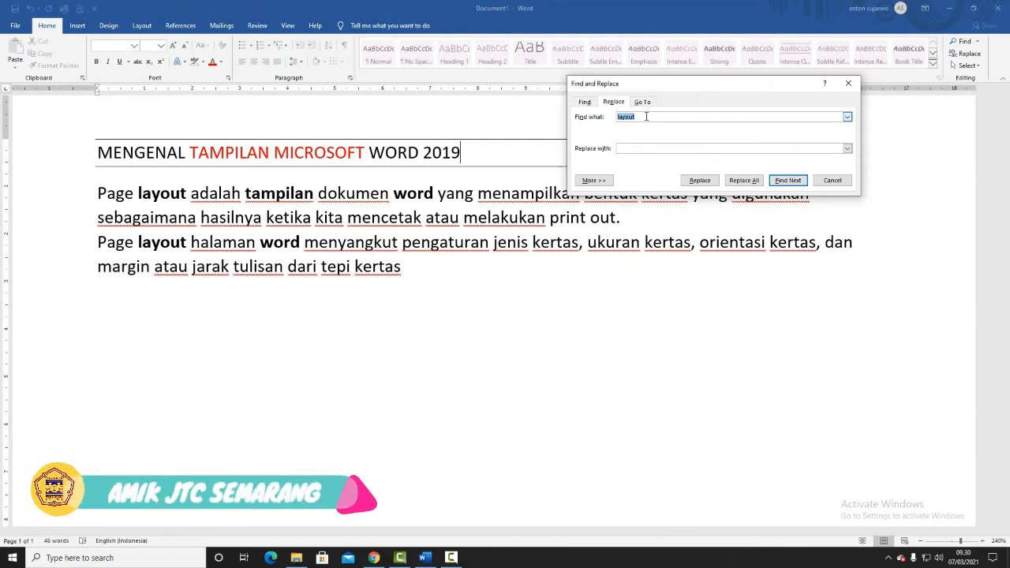
left_click(646, 116)
double_click(645, 116)
type("word")
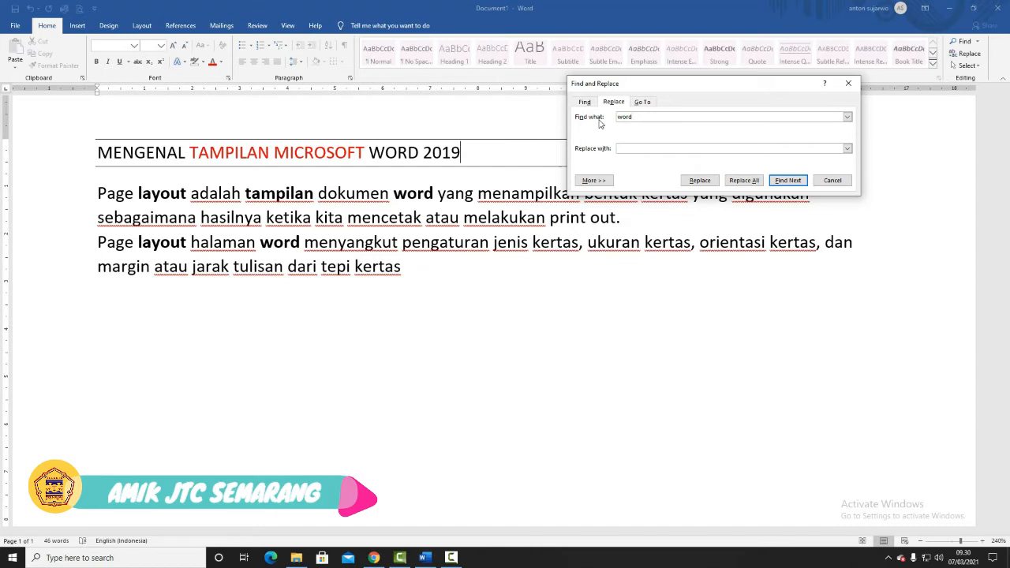
left_click(625, 148)
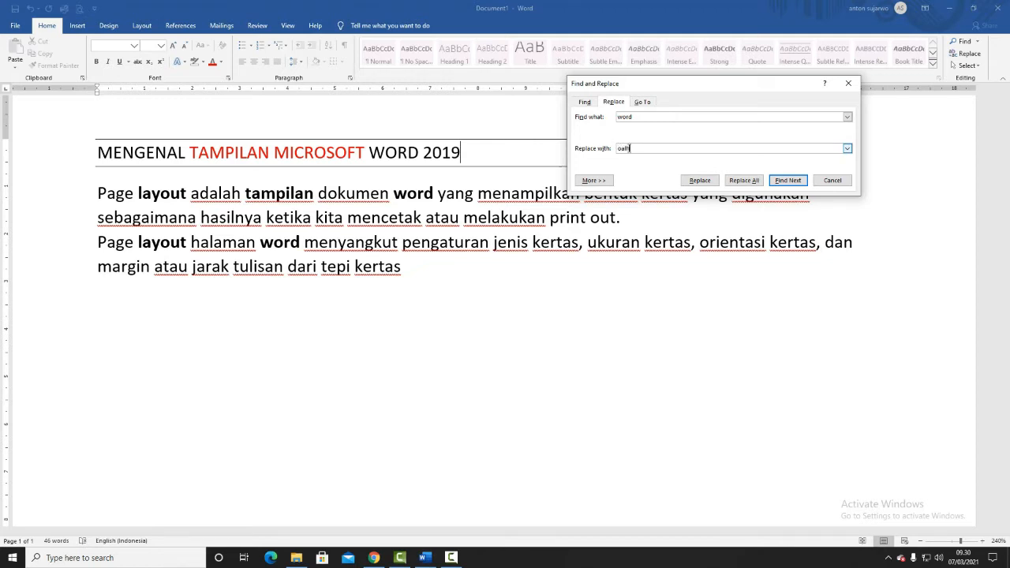
key("BackSpace")
key("BackSpace")
type("olah ka")
left_click(748, 186)
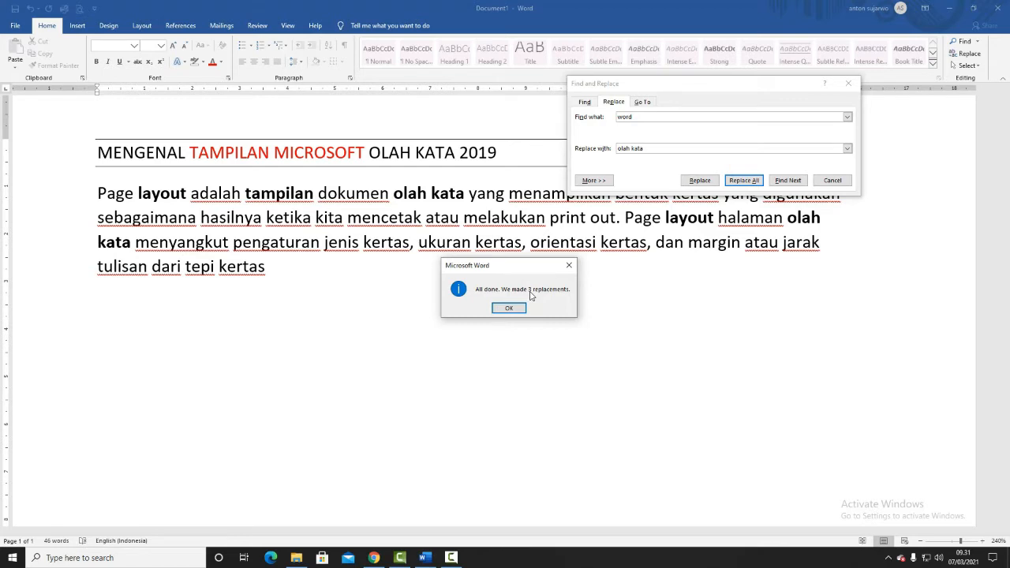
left_click(514, 311)
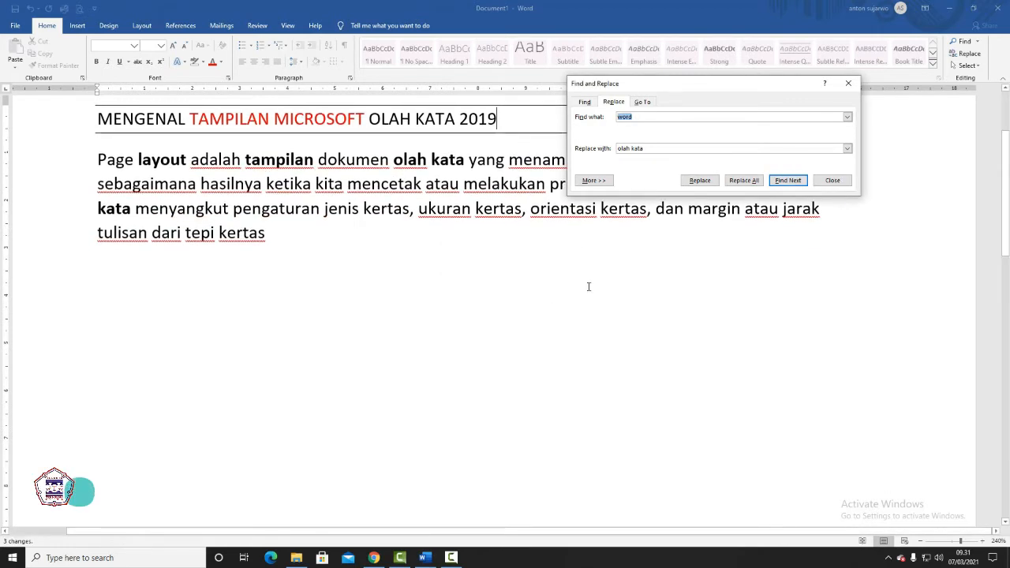
left_click(832, 180)
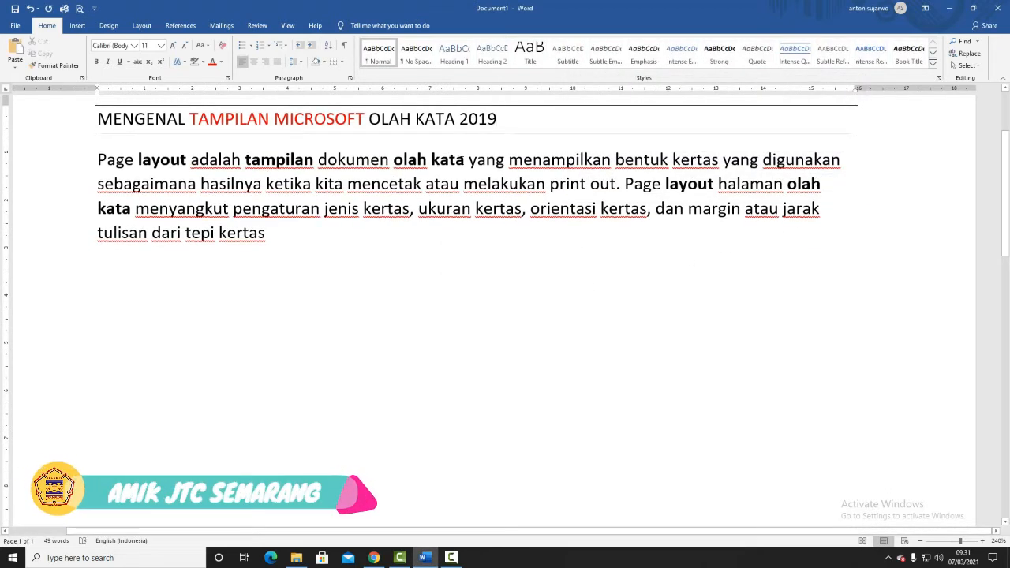
Review each replaced "olah kata" occurrence in the title and the body text by selecting it
left_click_drag(369, 118, 456, 118)
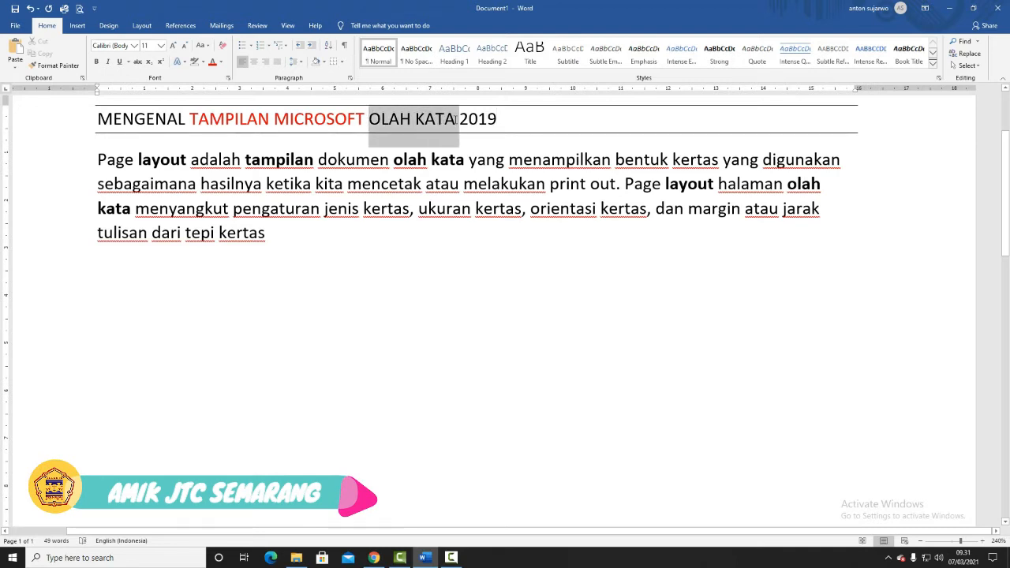
left_click_drag(394, 160, 468, 160)
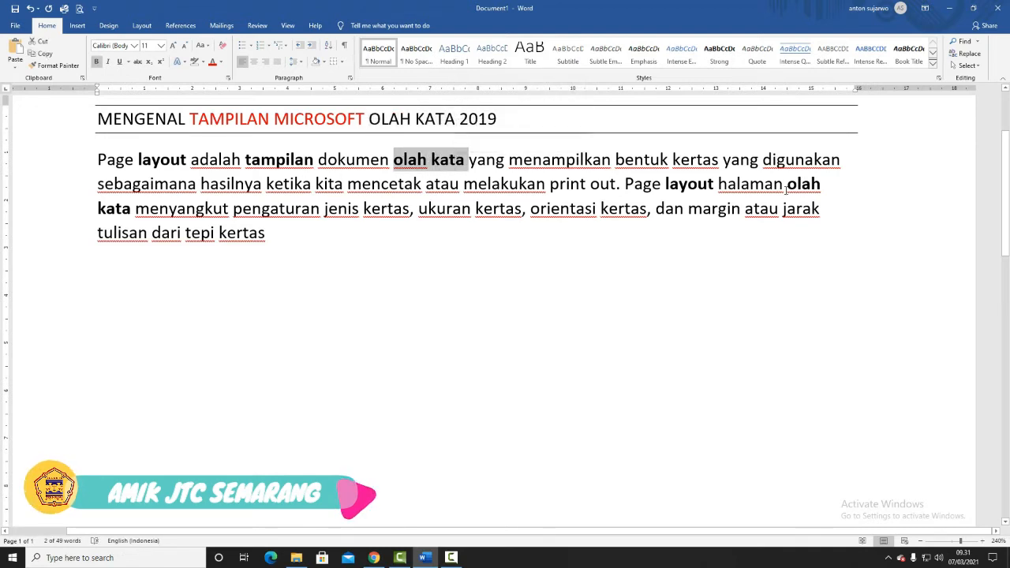
left_click_drag(787, 186, 132, 209)
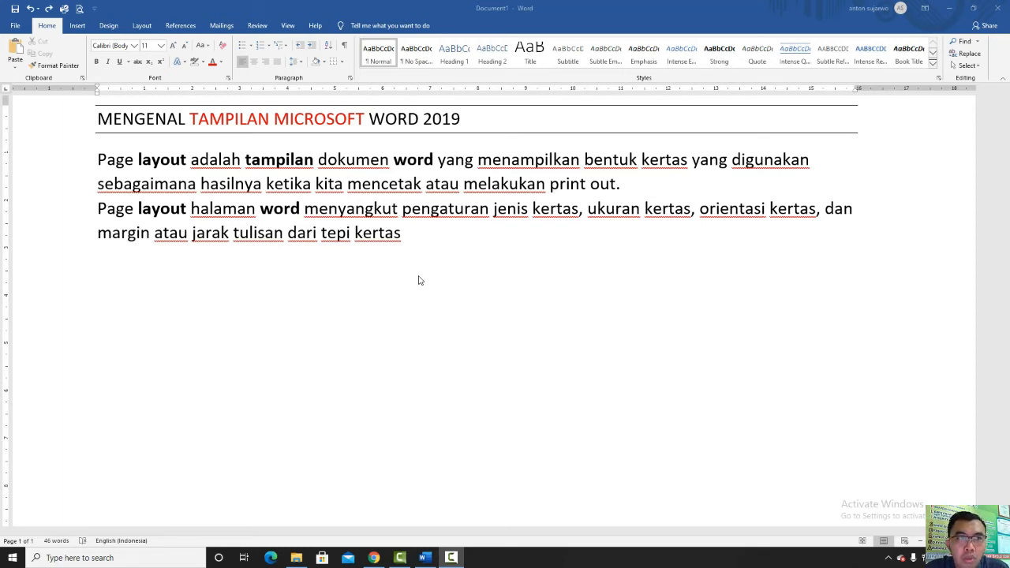
Open the custom margin settings in Page Setup and set the top margin to 4,1 cm
left_click(142, 26)
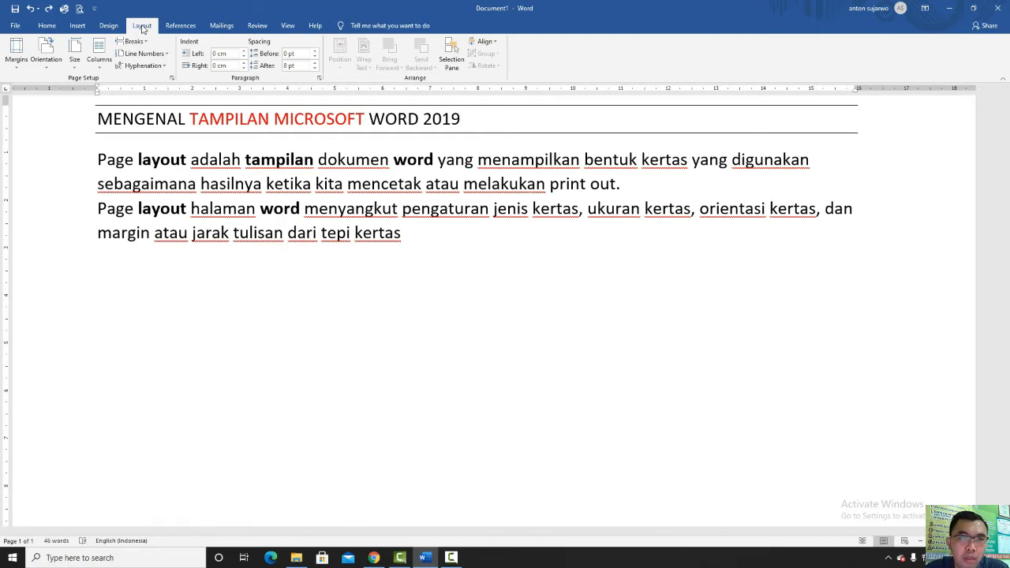
left_click(16, 55)
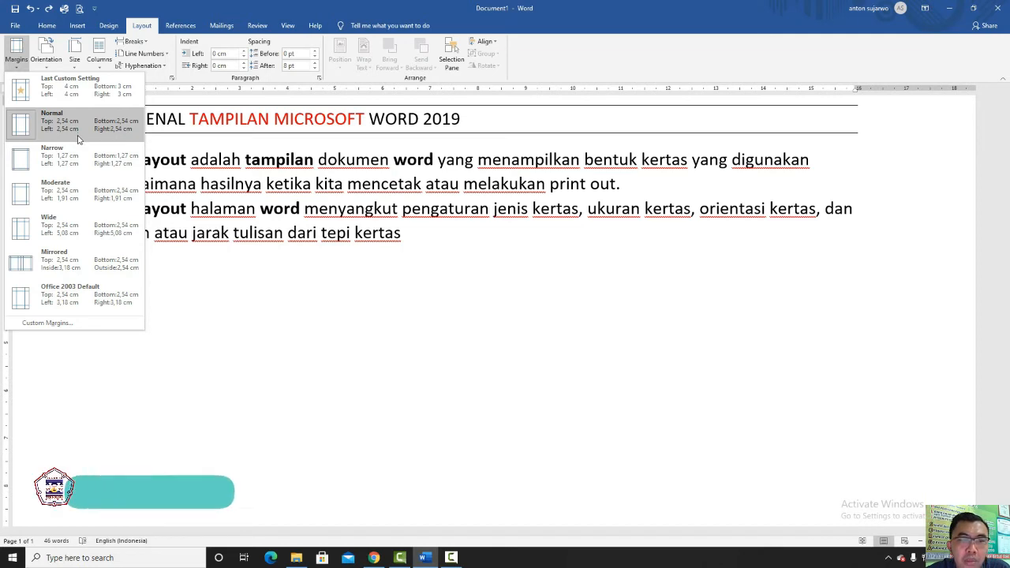
left_click(72, 323)
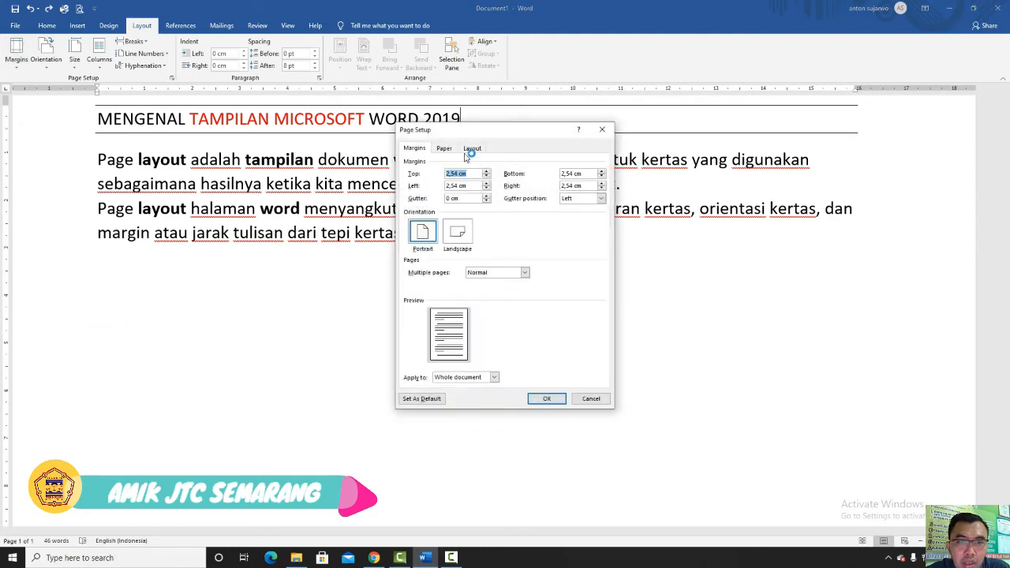
left_click_drag(481, 131, 572, 74)
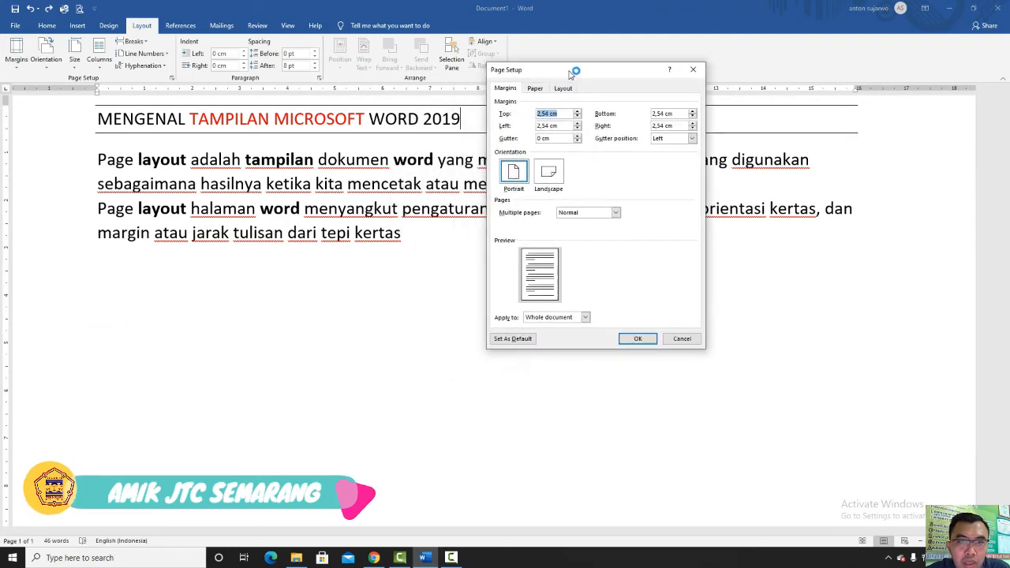
left_click(566, 114)
left_click_drag(566, 114, 521, 116)
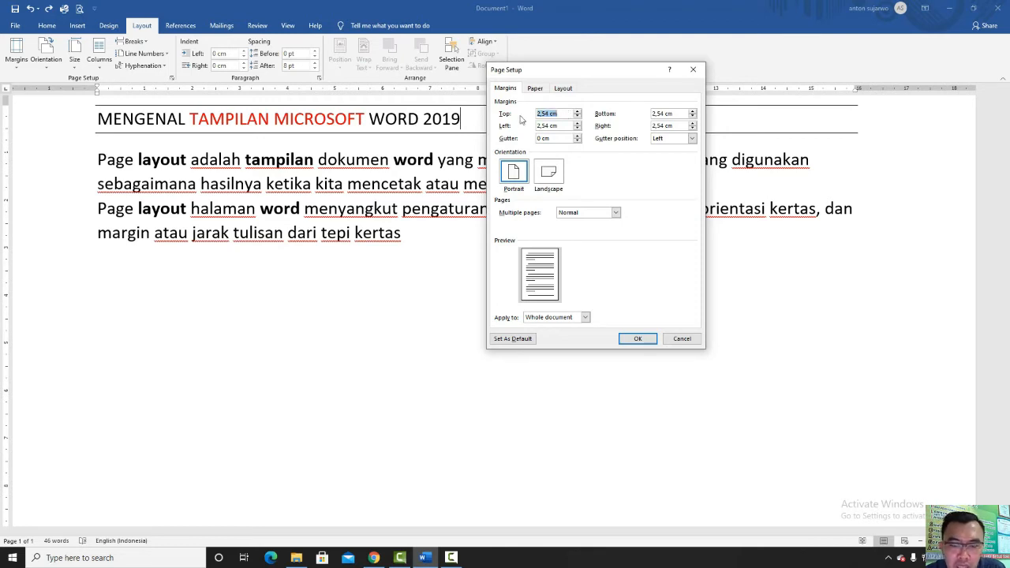
type("4")
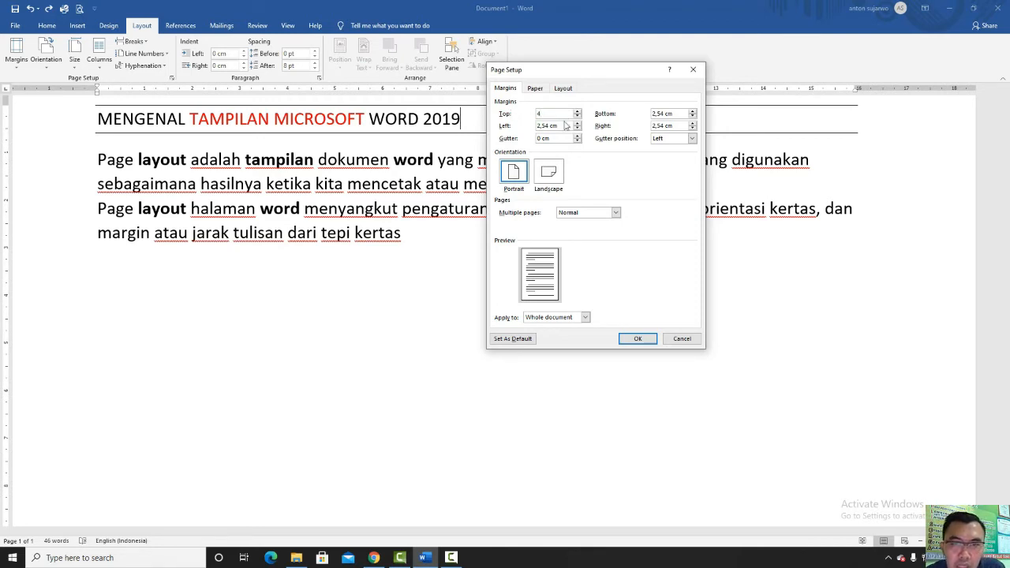
left_click(578, 112)
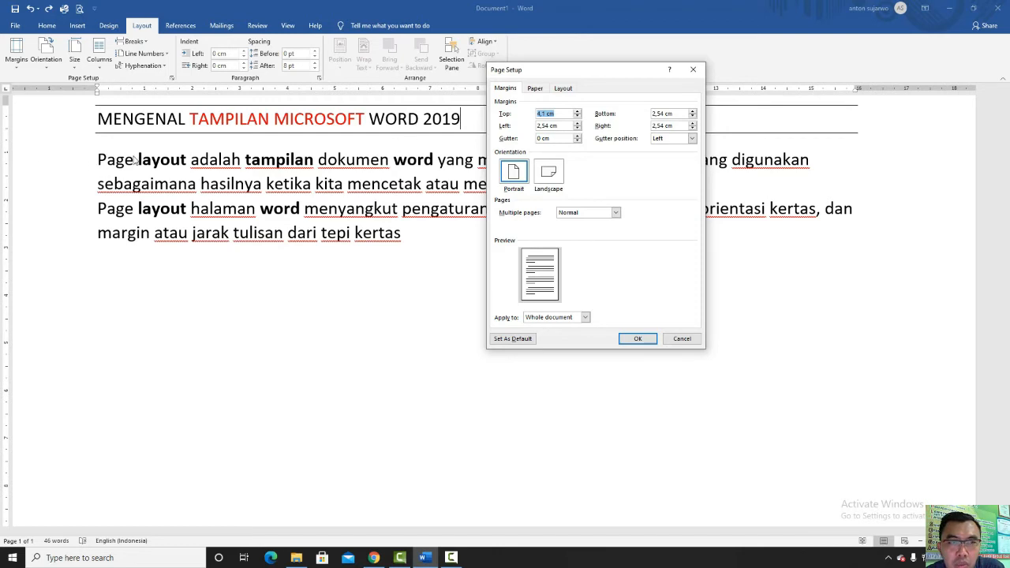
Set the left margin to 4 cm and the bottom and right margins to 3 cm, and apply them to the whole document
left_click(560, 126)
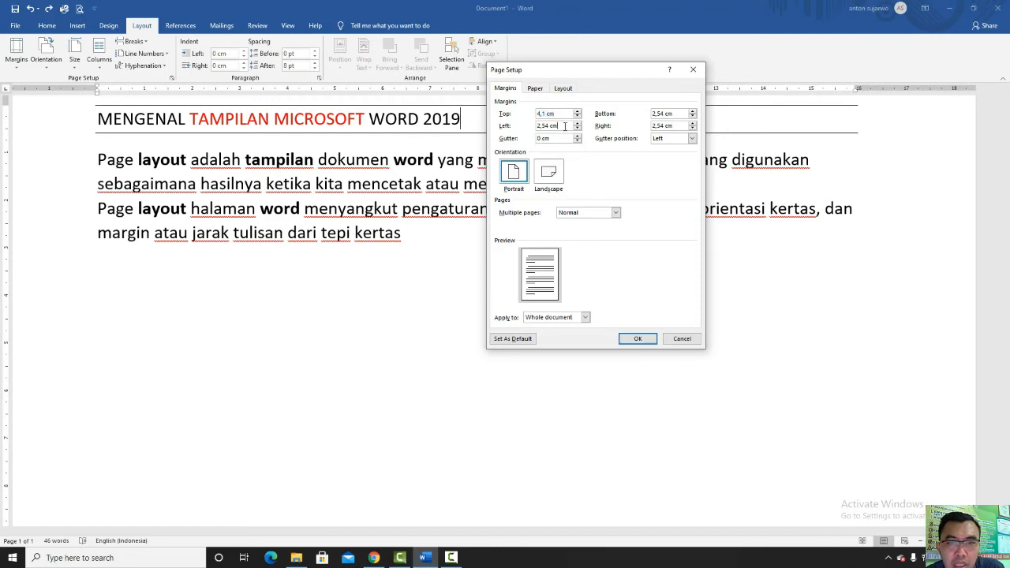
left_click_drag(560, 126, 521, 126)
type("4")
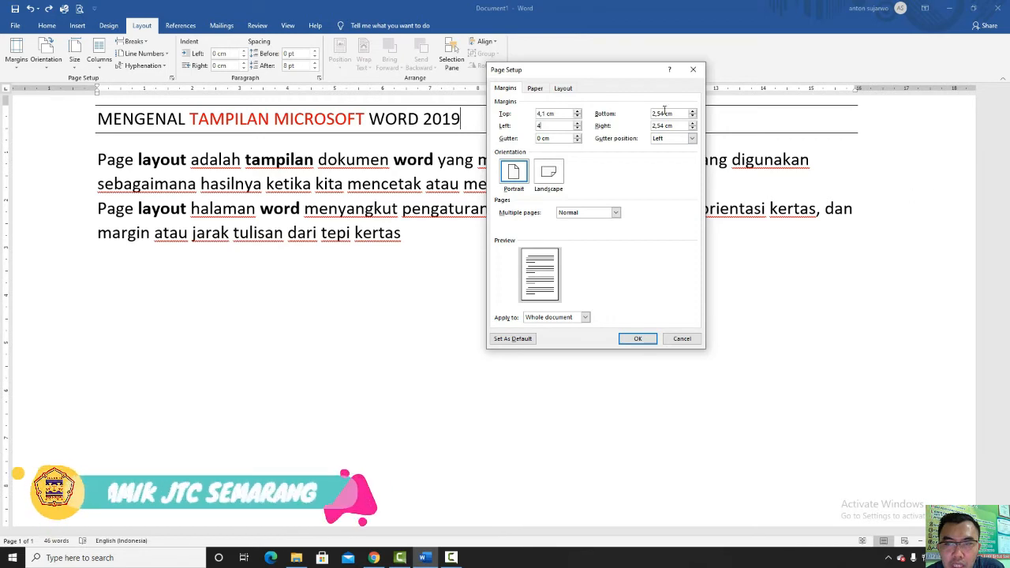
left_click_drag(672, 114, 644, 114)
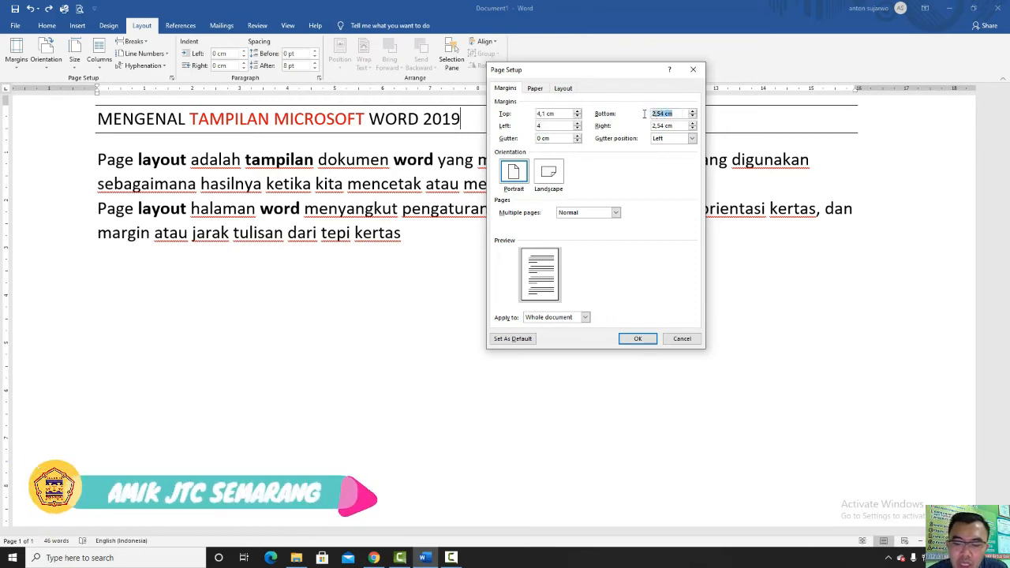
type("3")
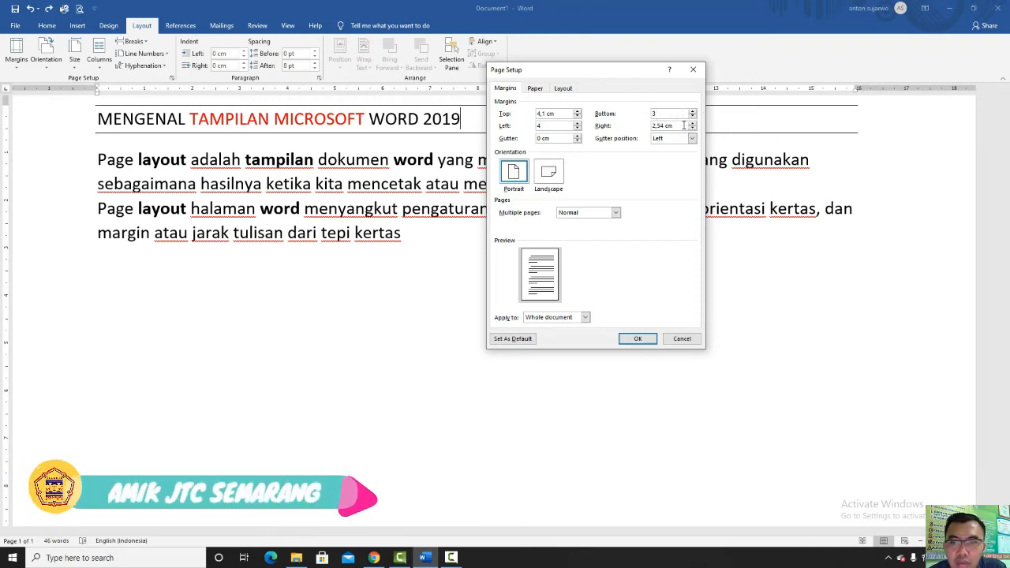
left_click_drag(684, 126, 638, 124)
type("3")
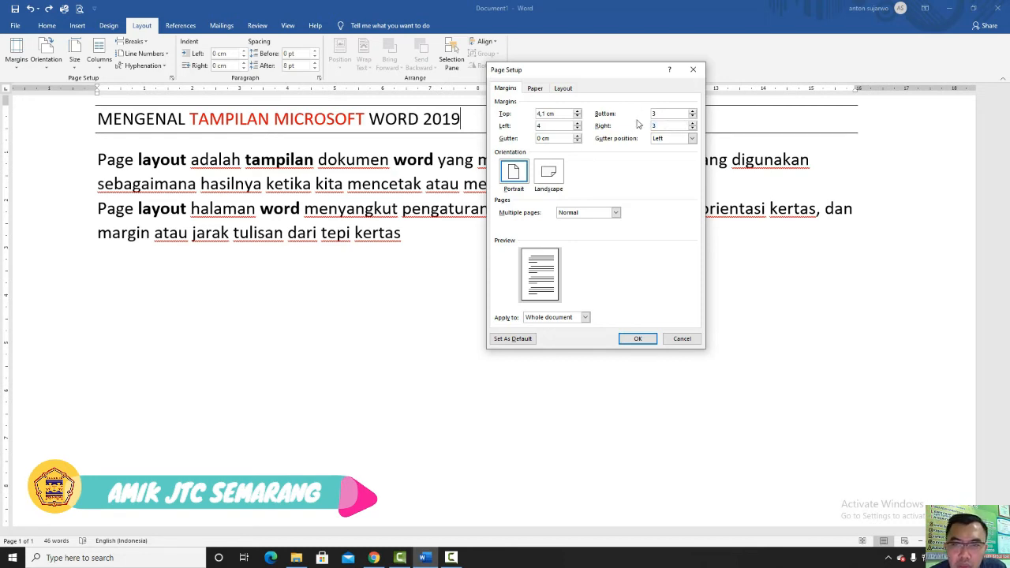
left_click(646, 339)
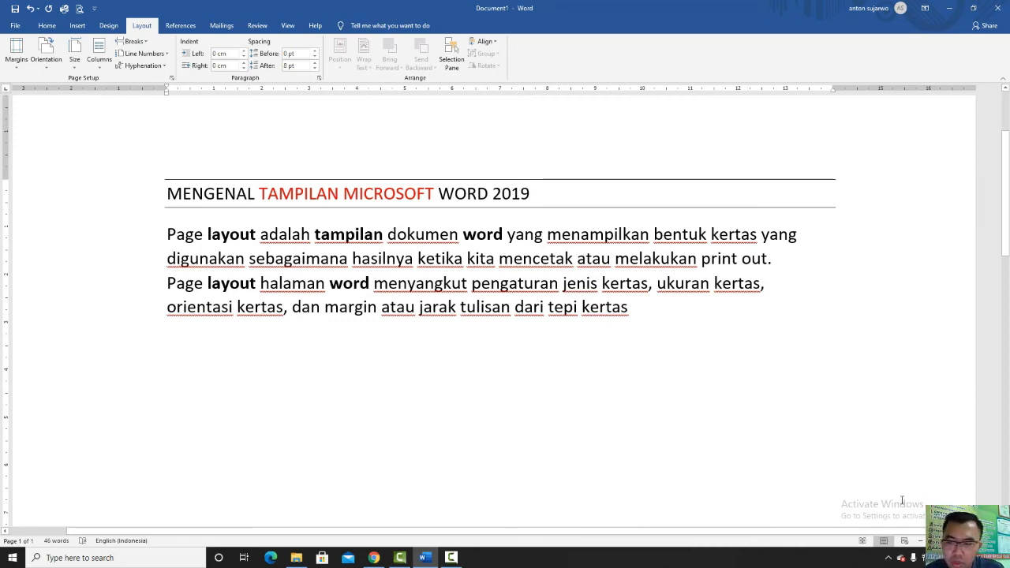
Examine the page's margins against the text and rulers, from the top of the page to its bottom edge
left_click(921, 542)
left_click(921, 542)
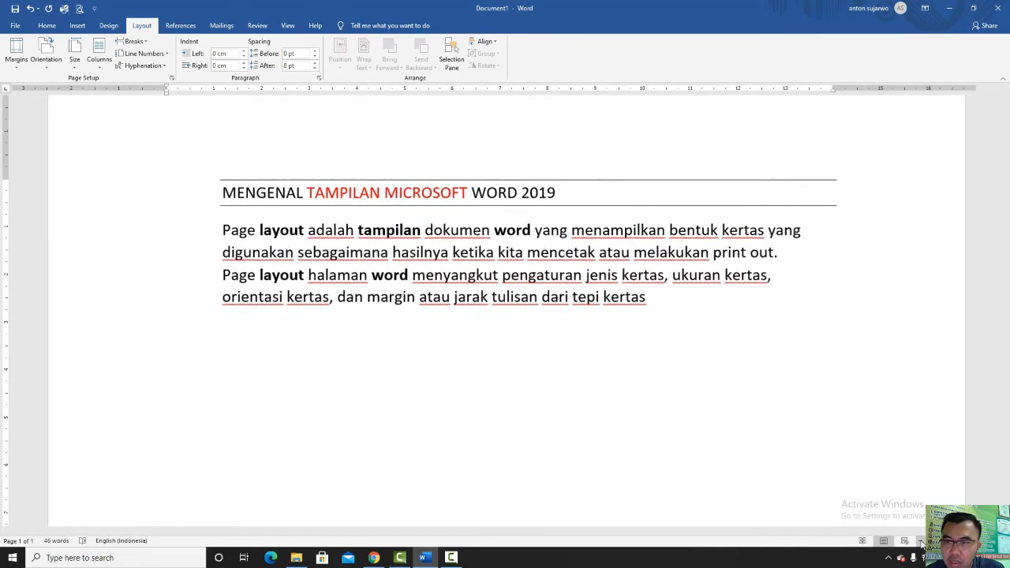
left_click(921, 543)
left_click(922, 542)
left_click(921, 542)
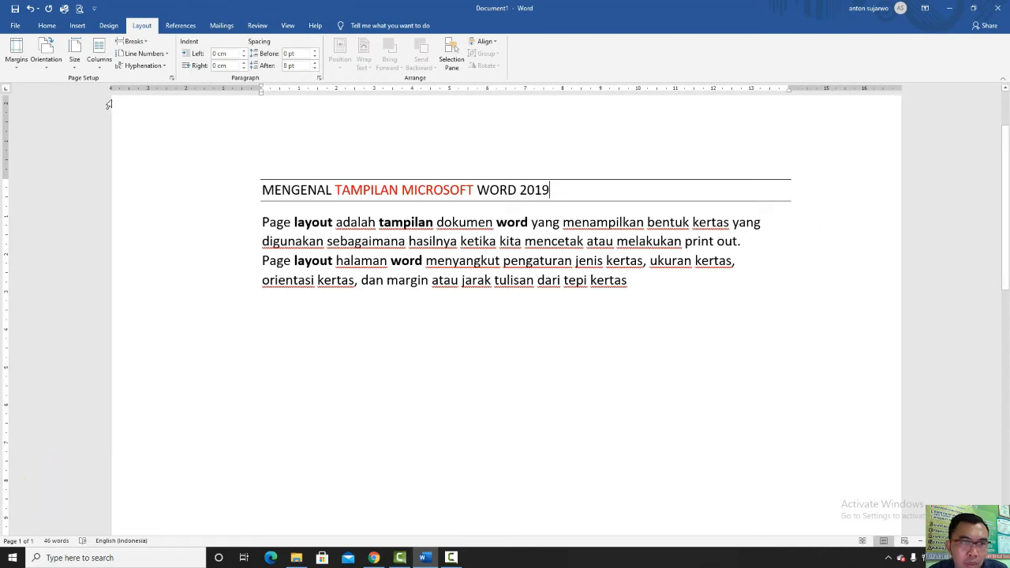
scroll(63, 183, "up", 2)
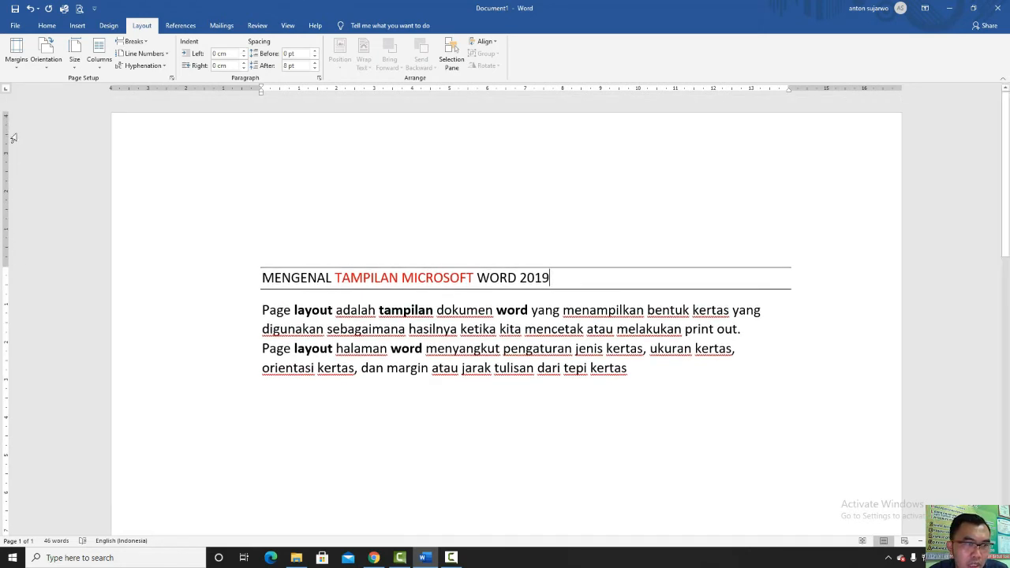
scroll(137, 322, "down", 5)
scroll(138, 322, "down", 5)
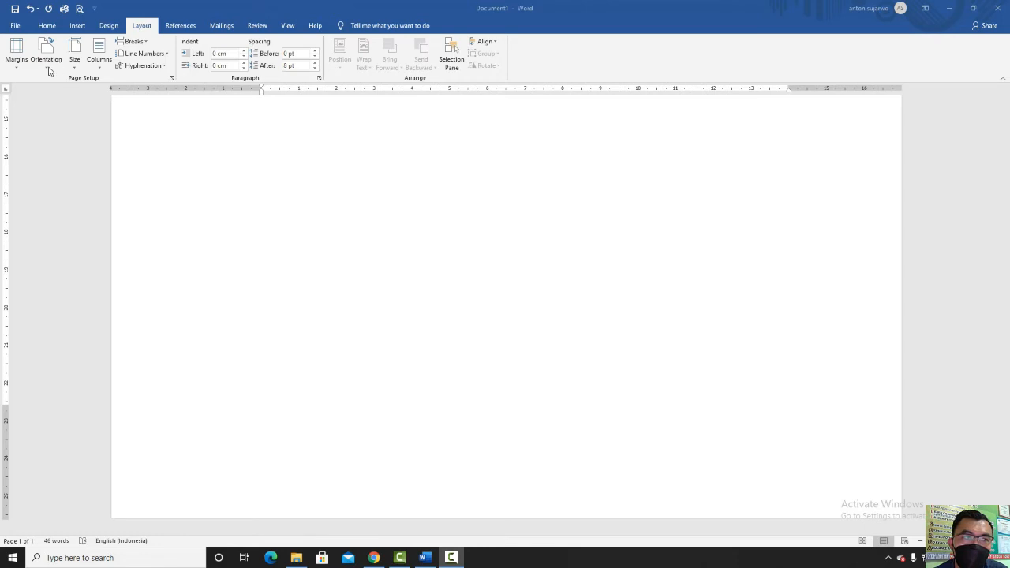
Look over the available page orientations and preset paper sizes, and dismiss the prayer-time banner covering the window
left_click(49, 71)
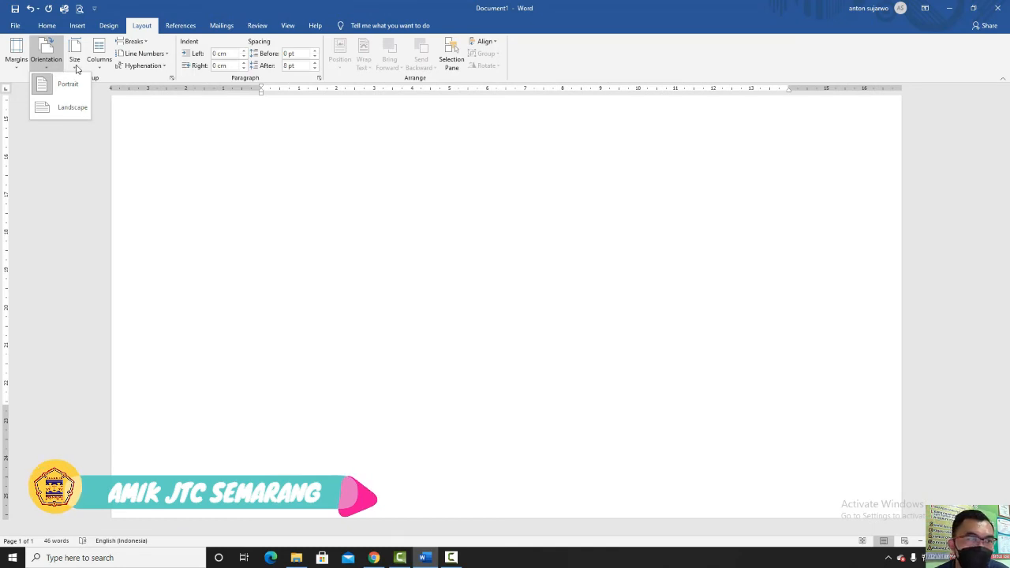
left_click(76, 68)
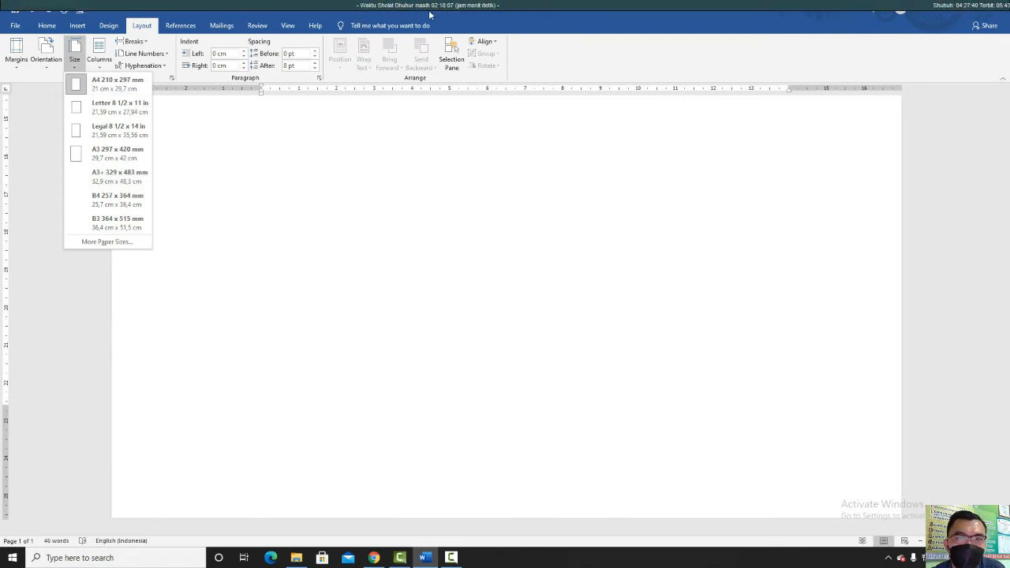
right_click(568, 5)
left_click(605, 12)
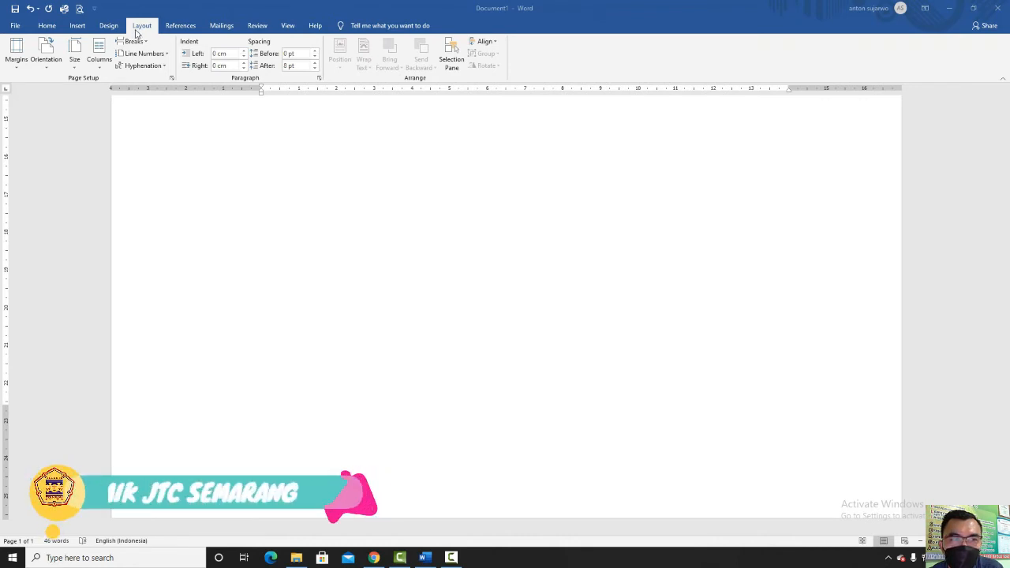
Set a custom paper size for the whole document with a height of 33 cm
left_click(75, 59)
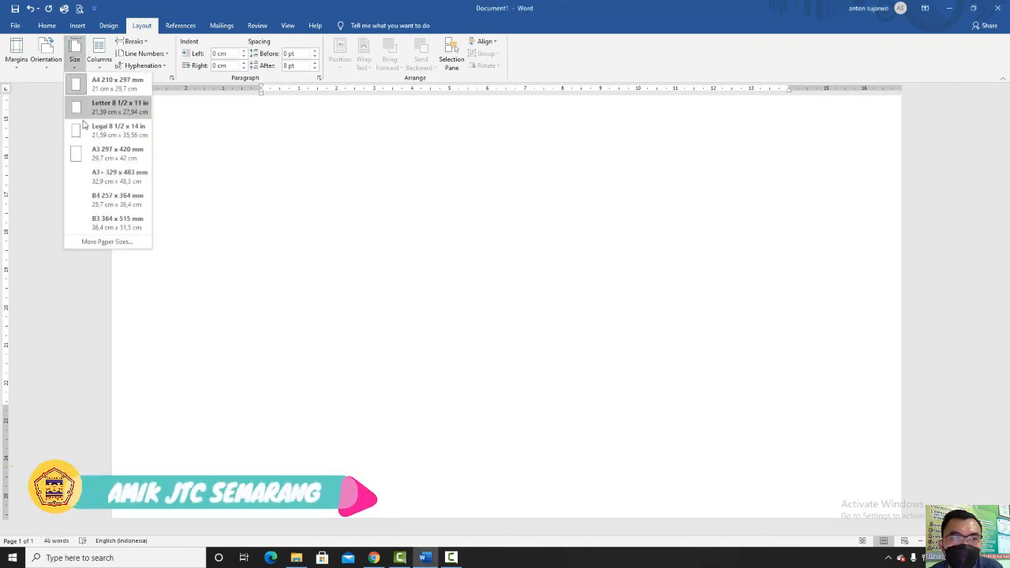
left_click(116, 242)
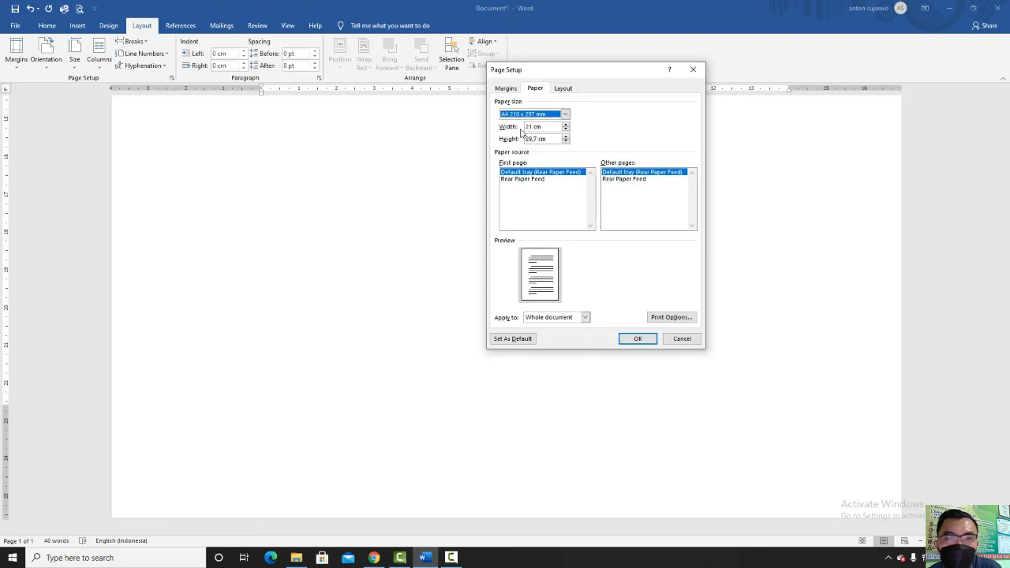
left_click_drag(555, 141, 503, 139)
type("33")
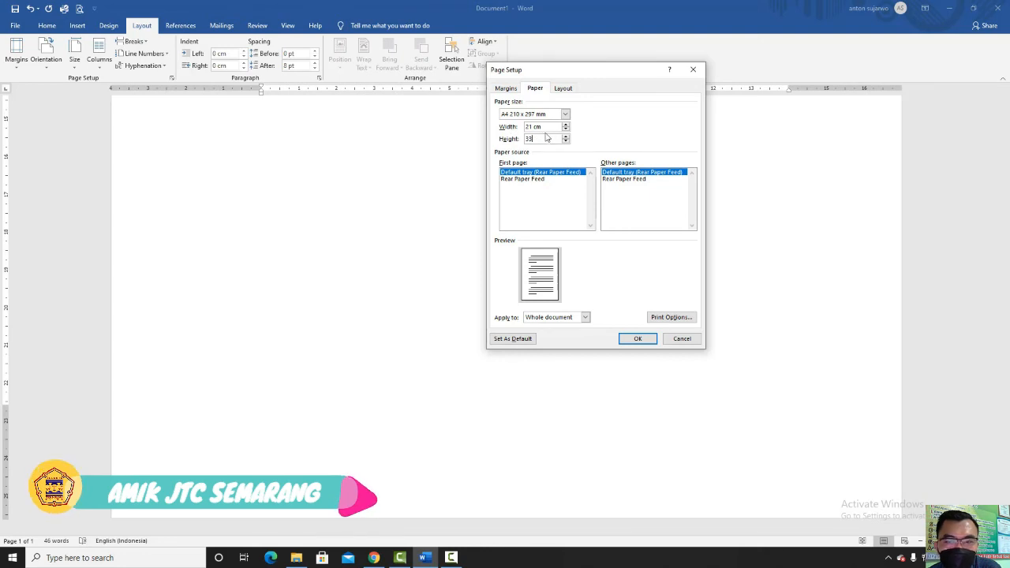
left_click(638, 339)
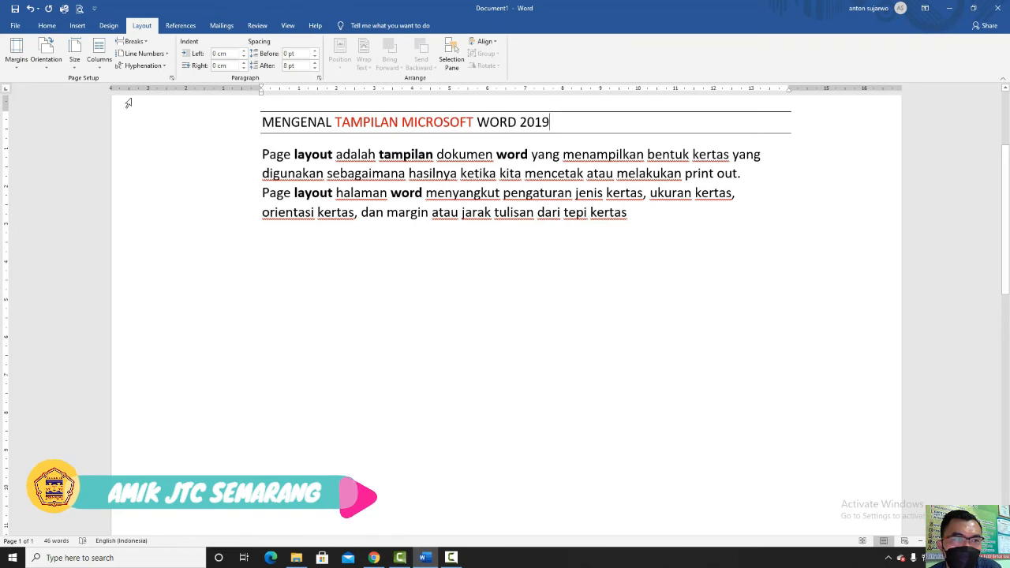
Check the custom paper width and height in Page Setup and close the dialog
left_click(74, 64)
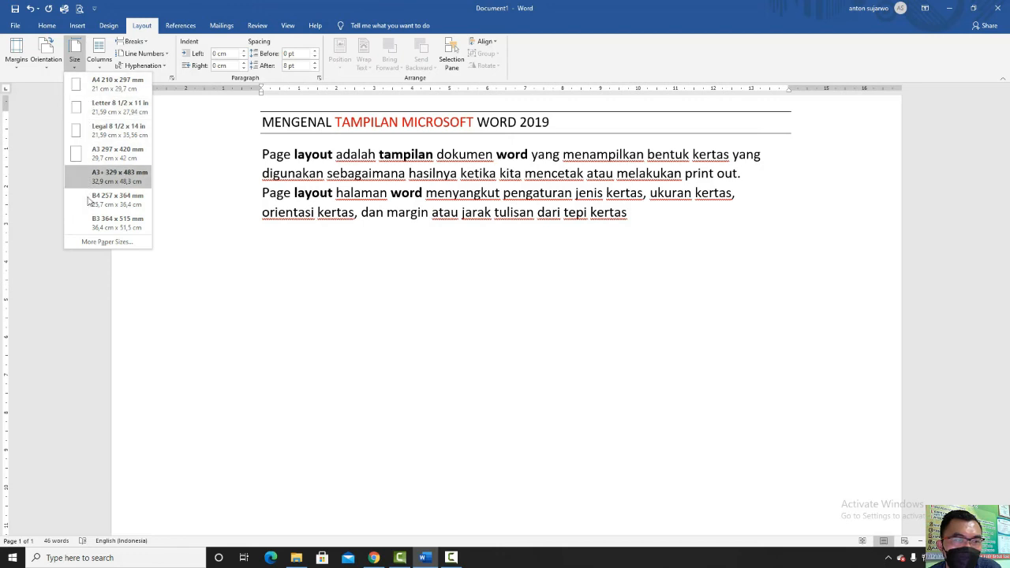
left_click(91, 247)
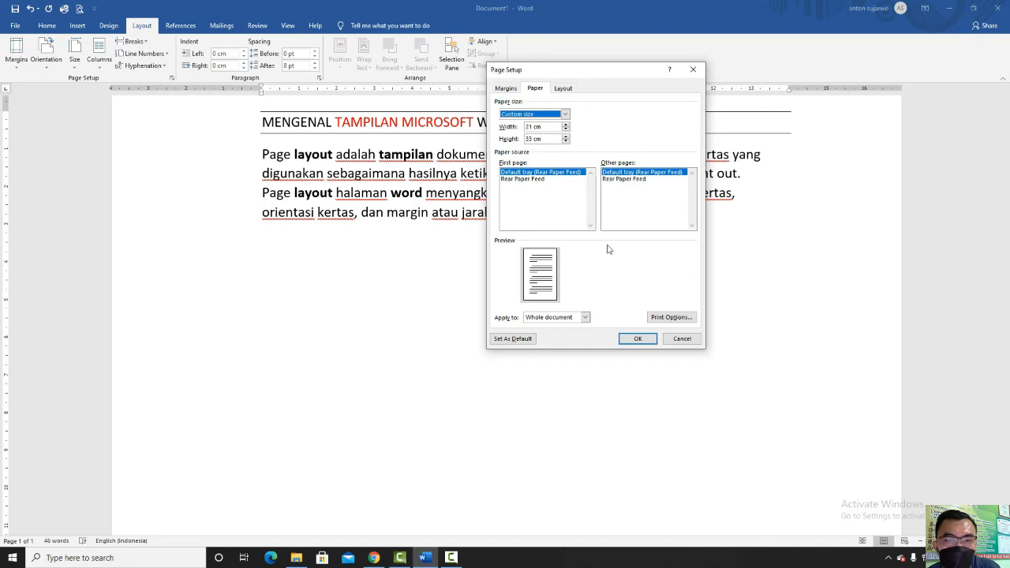
left_click(645, 339)
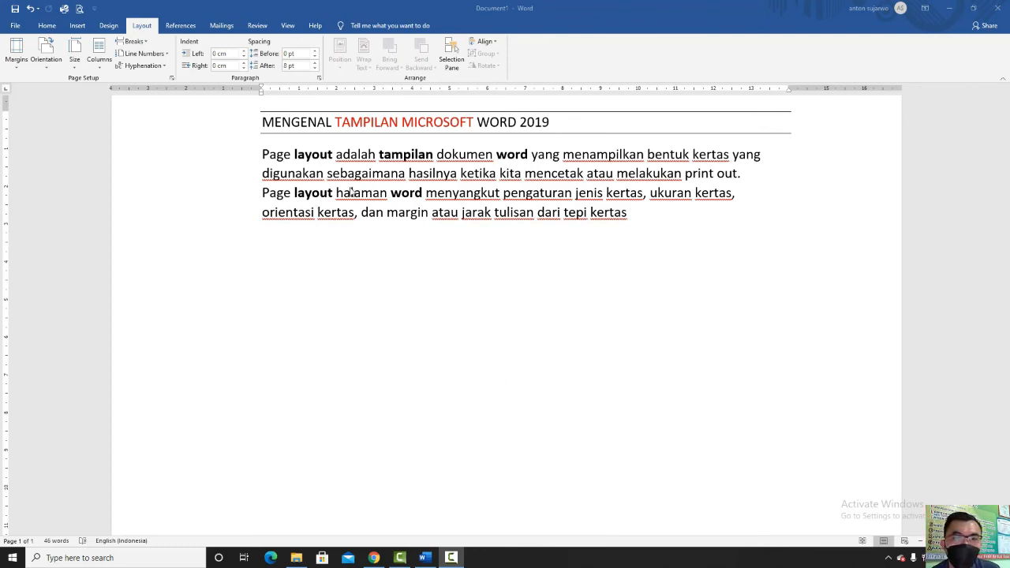
Add an empty paragraph after the body text and lay out the two body paragraphs in two columns
left_click(311, 237)
left_click(311, 236)
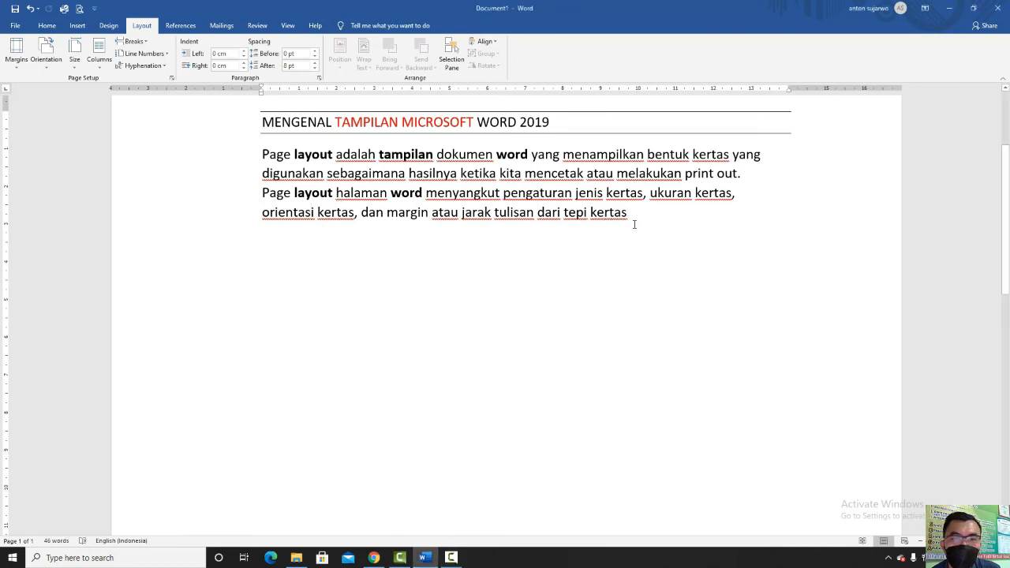
key("Return")
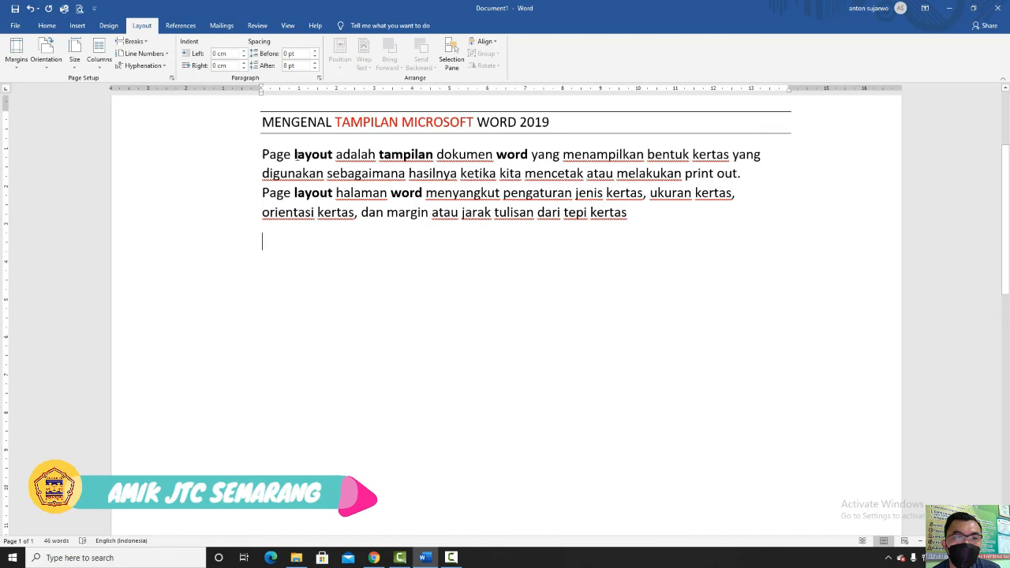
left_click_drag(260, 153, 634, 218)
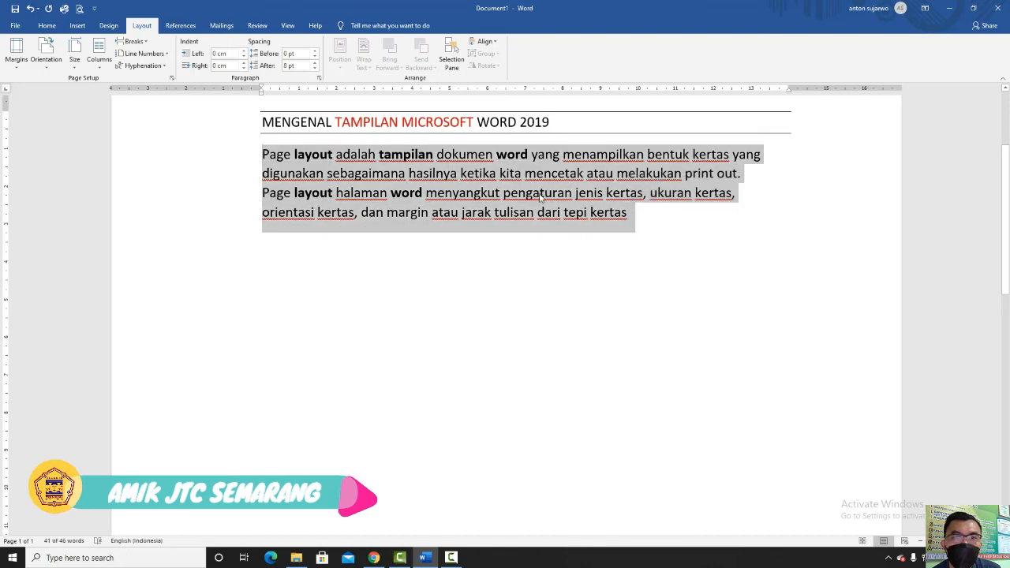
left_click(101, 66)
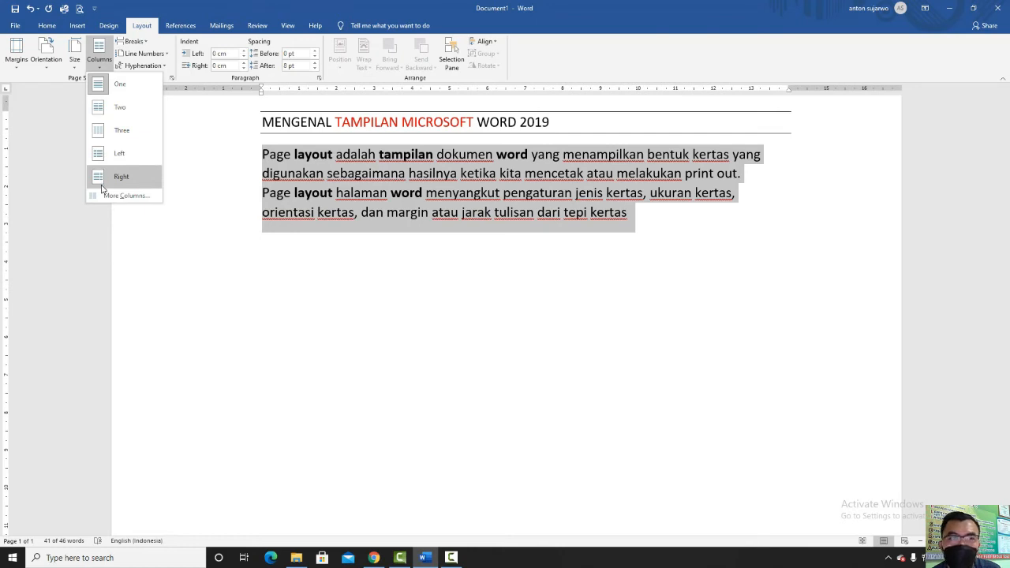
left_click(101, 110)
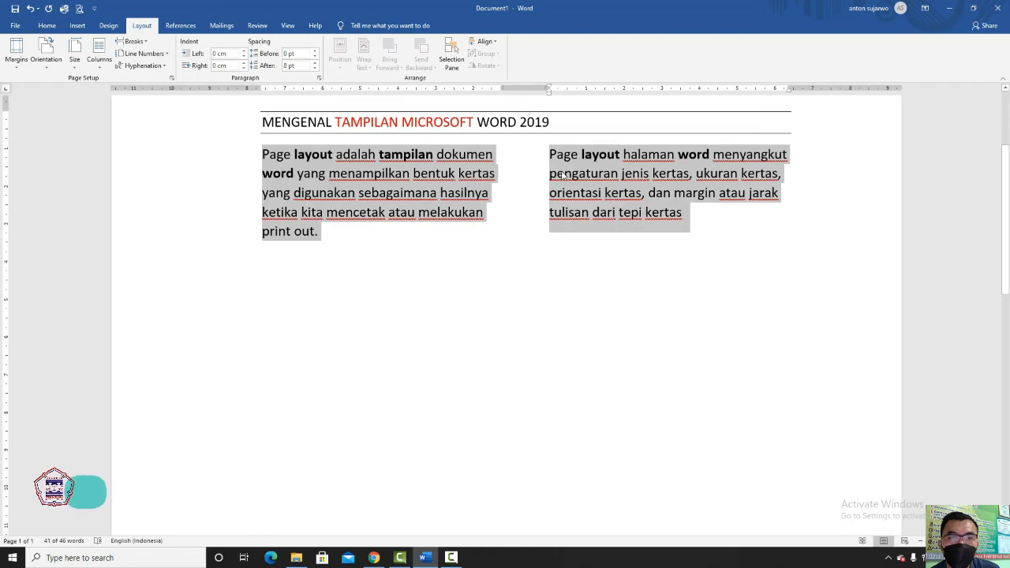
Return the selected body text to a single column and check the line numbering options
left_click(99, 52)
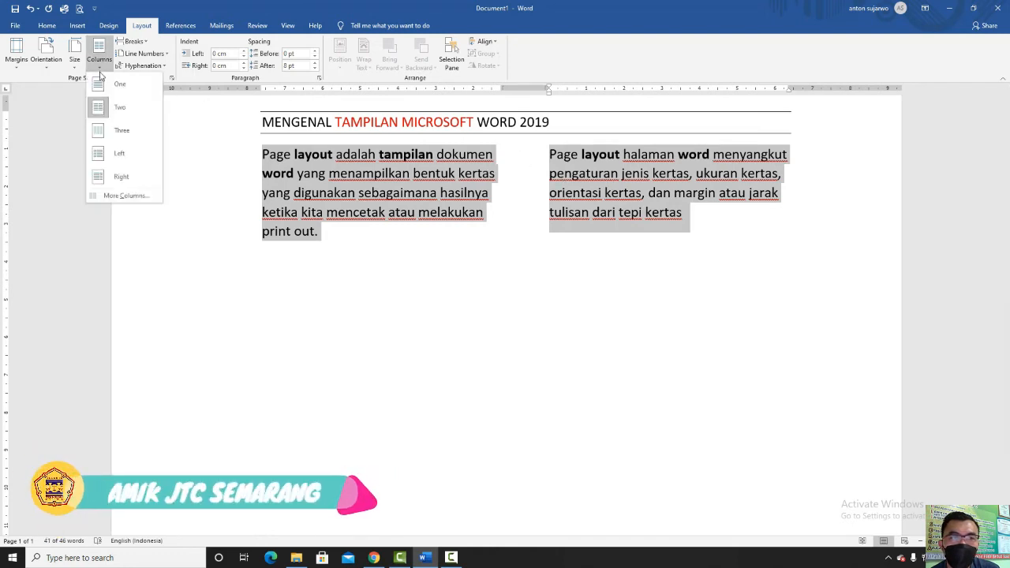
left_click(103, 86)
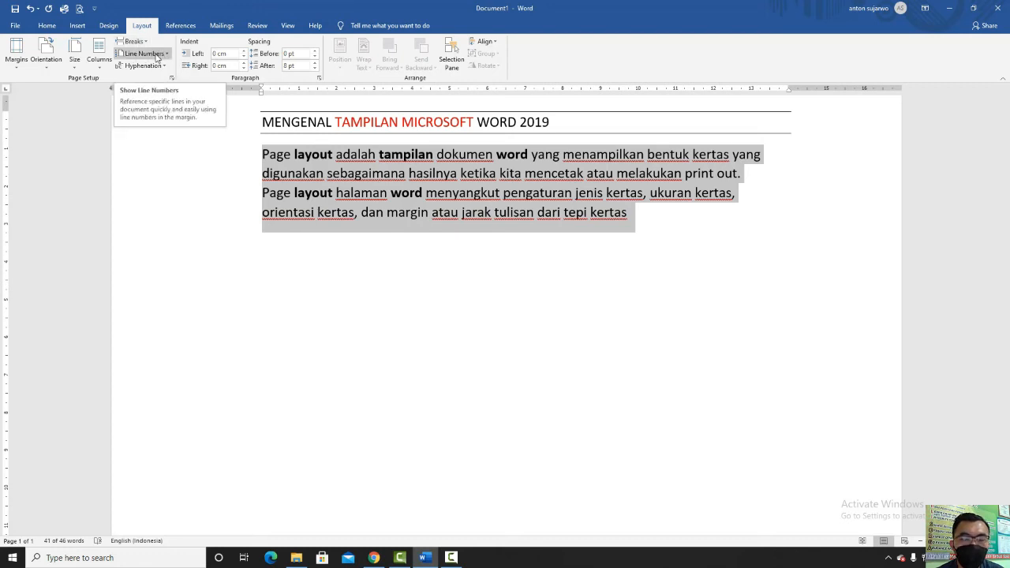
left_click(157, 57)
left_click(157, 57)
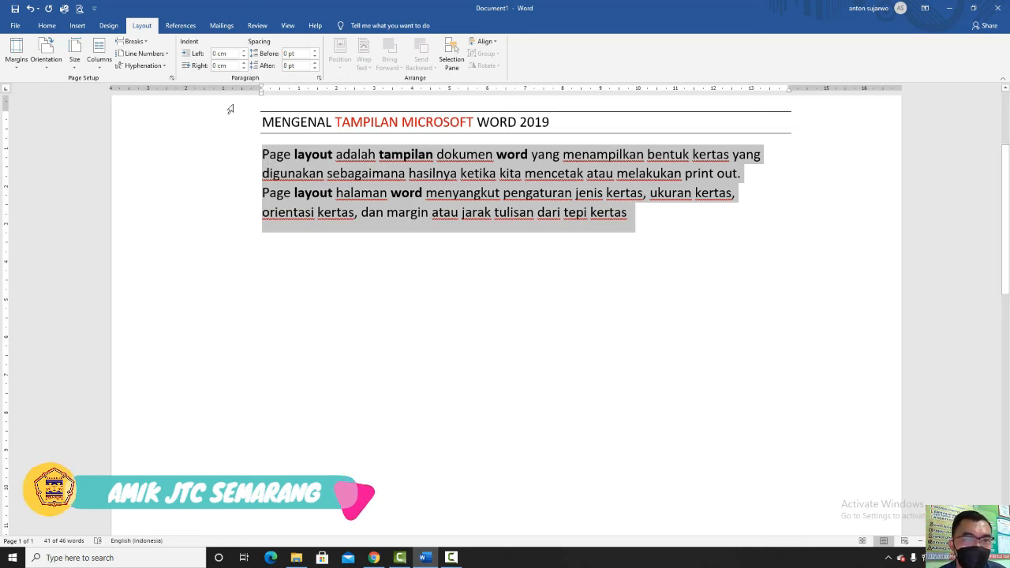
Increase the left indent of the selected body text to 0.8 cm
left_click(244, 51)
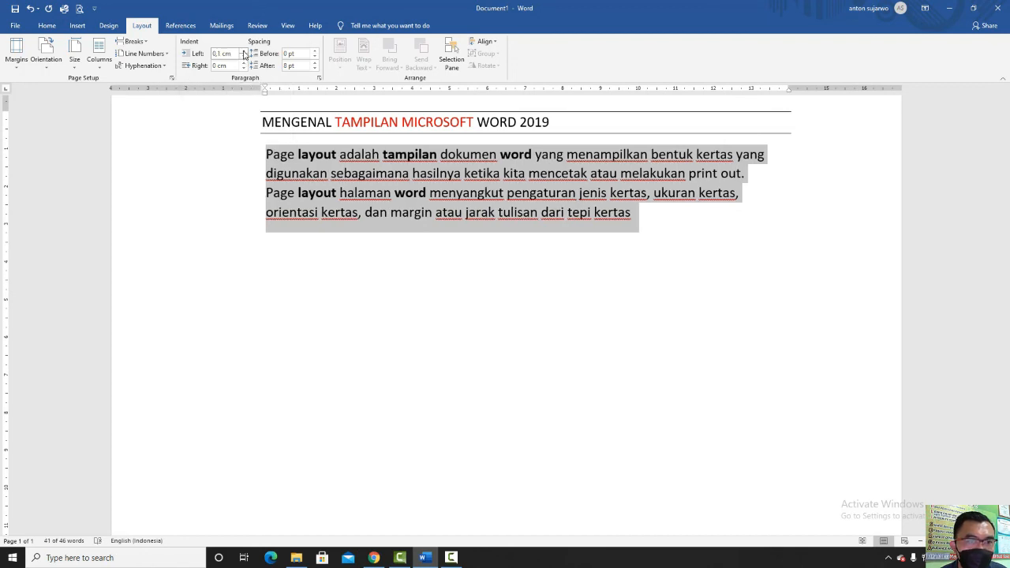
left_click(244, 51)
left_click(244, 52)
left_click(244, 51)
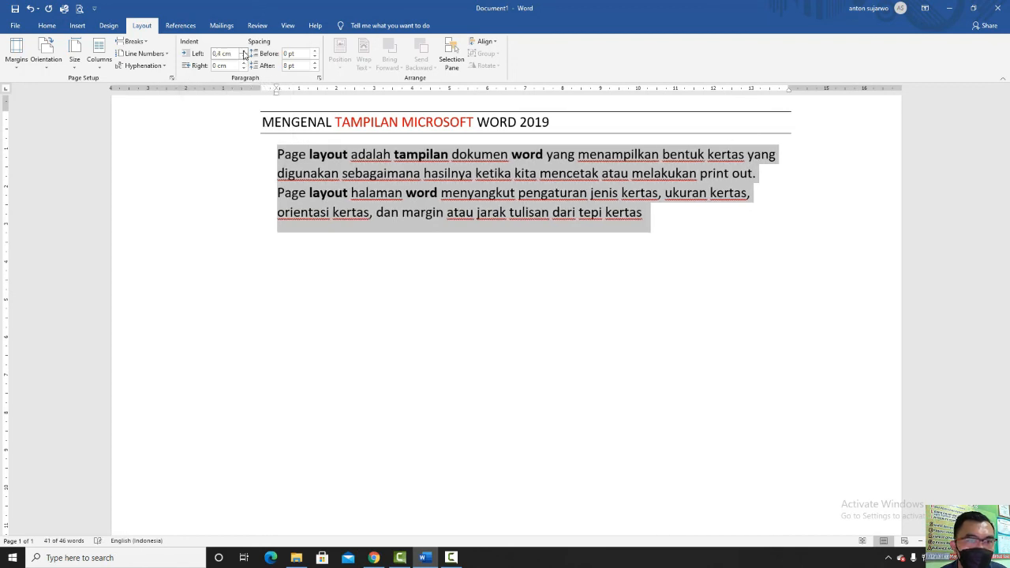
left_click(243, 51)
left_click(244, 51)
left_click(244, 51)
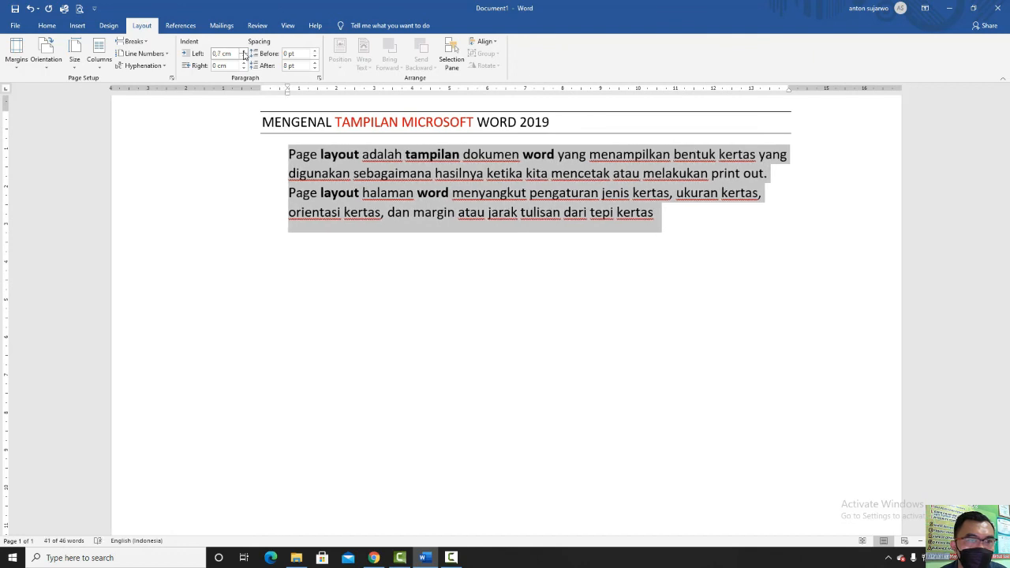
left_click(244, 51)
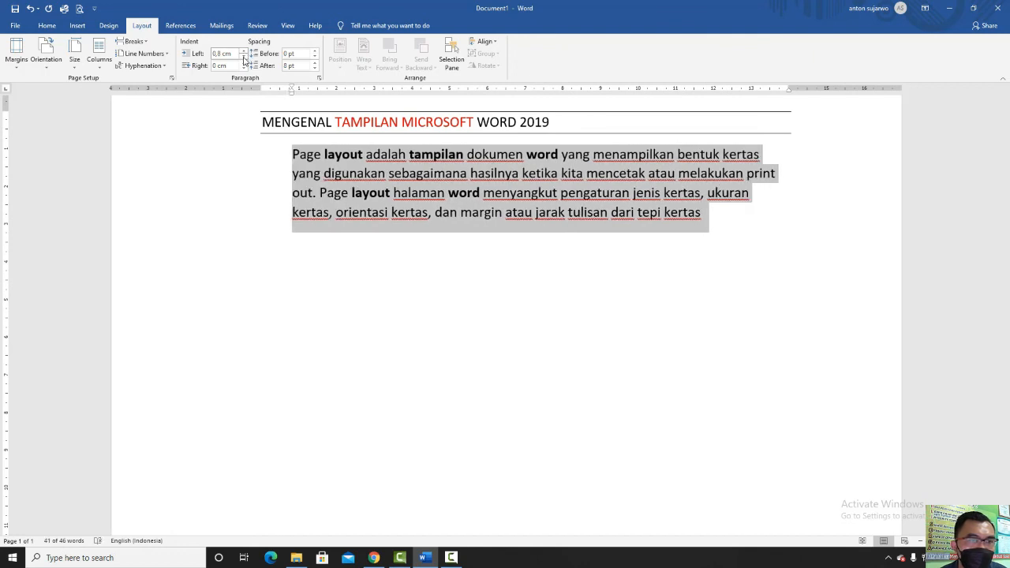
Reduce the left indent of the selected body text to 0 cm
left_click(244, 56)
left_click(244, 57)
left_click(244, 56)
left_click(244, 57)
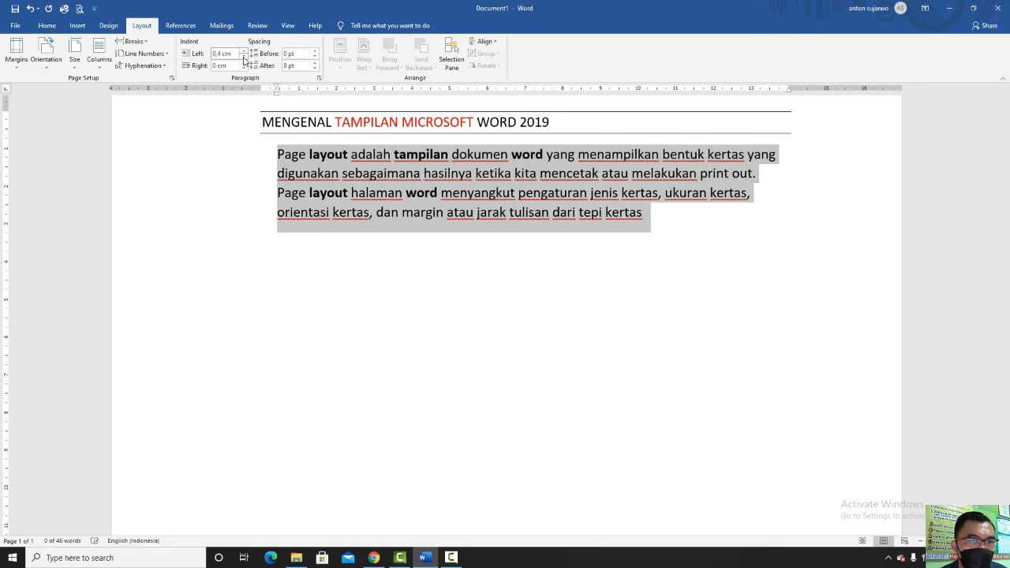
left_click(244, 56)
left_click(244, 57)
left_click(244, 57)
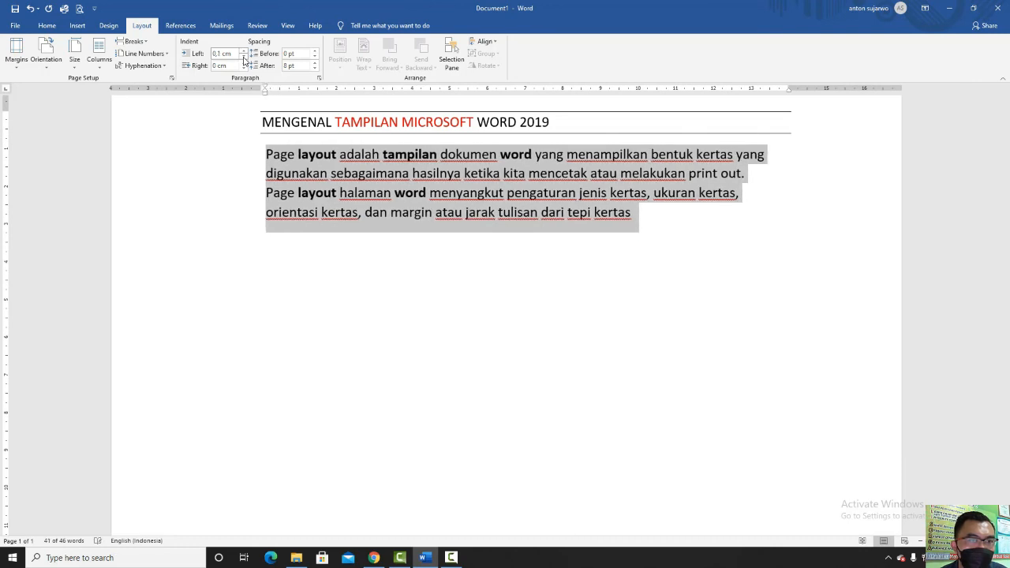
left_click(244, 57)
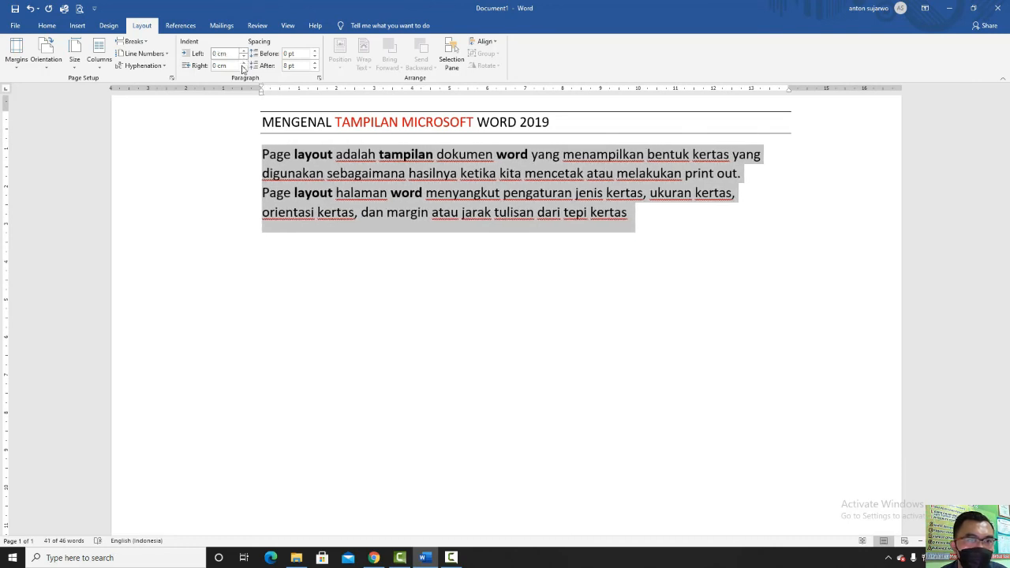
Increase the right indent of the selected body text to 2.4 cm
left_click(244, 66)
left_click(244, 66)
left_click(244, 67)
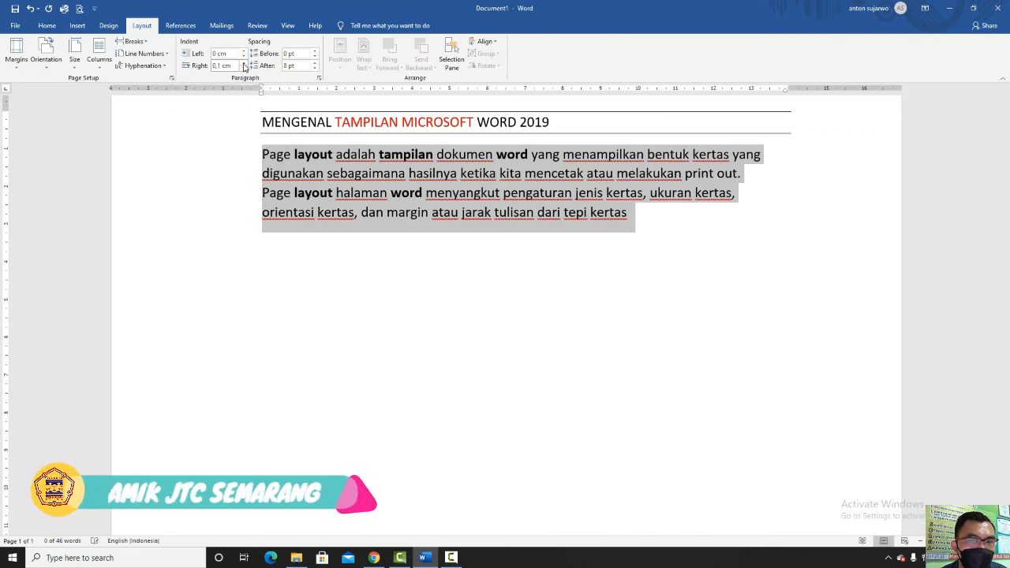
left_click(244, 67)
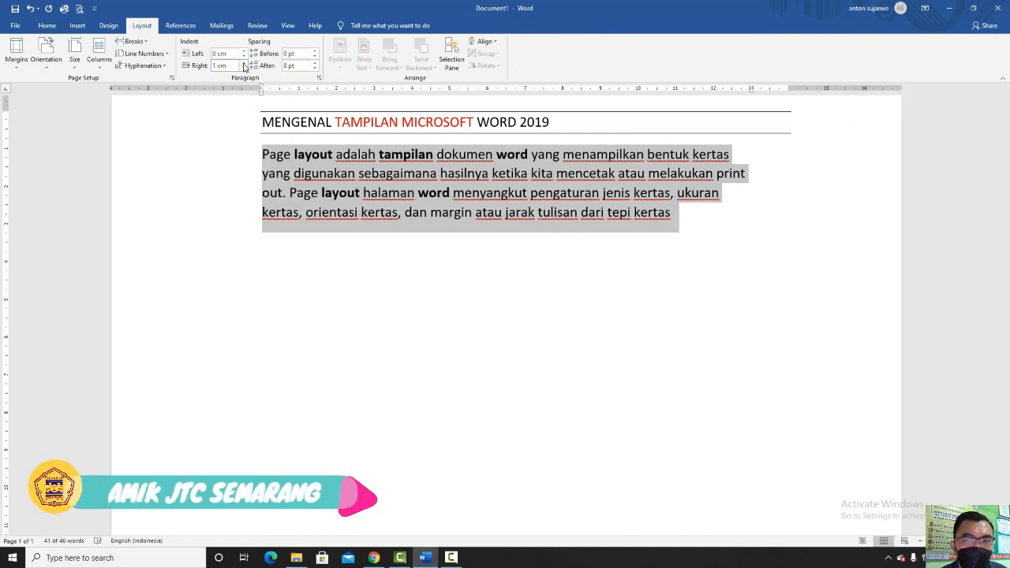
left_click(244, 66)
left_click(244, 67)
left_click(244, 66)
left_click(243, 66)
left_click(244, 66)
left_click(244, 66)
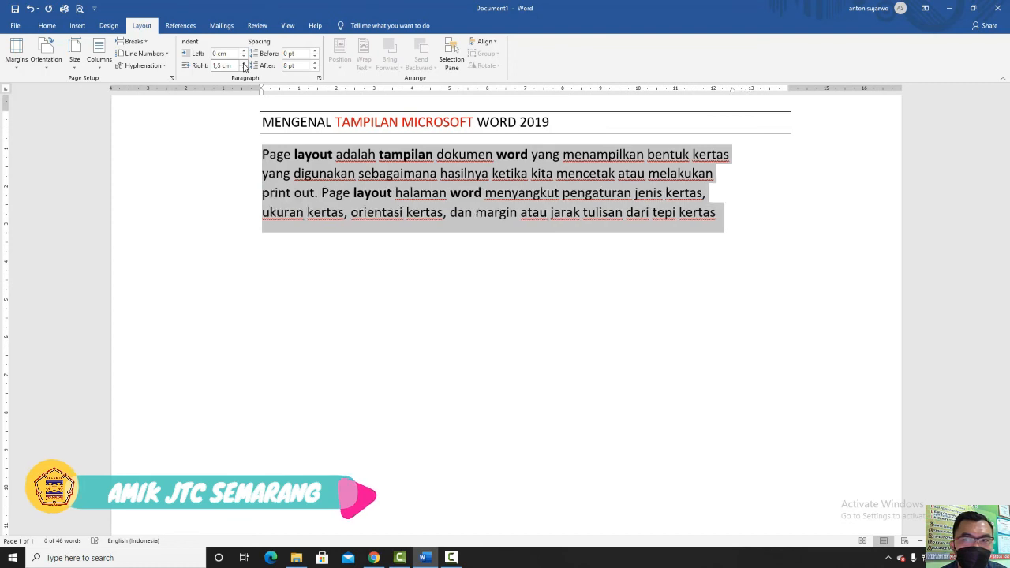
left_click(244, 66)
left_click(244, 66)
left_click(244, 66)
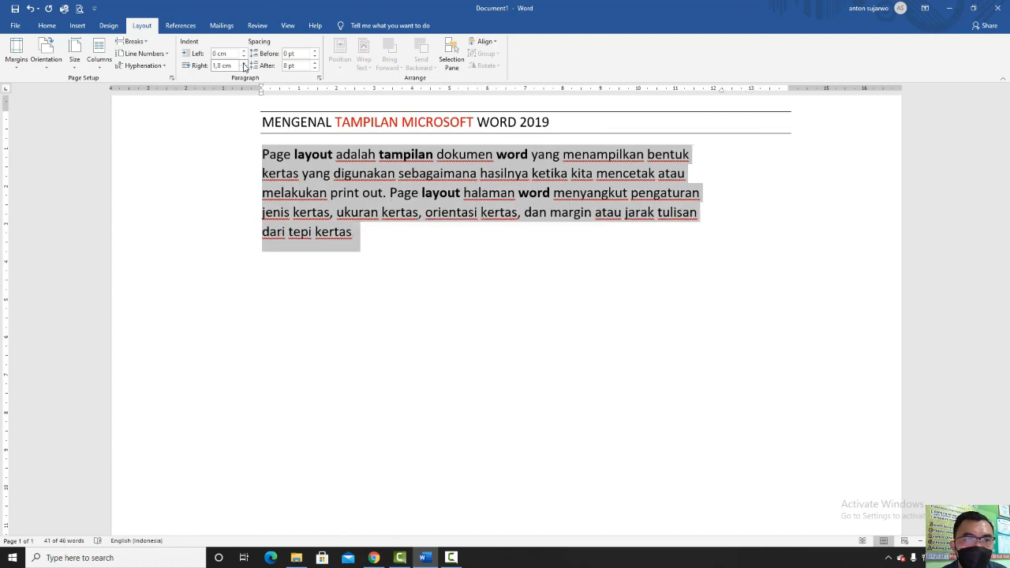
left_click(244, 67)
left_click(244, 66)
left_click(244, 67)
left_click(244, 66)
left_click(244, 66)
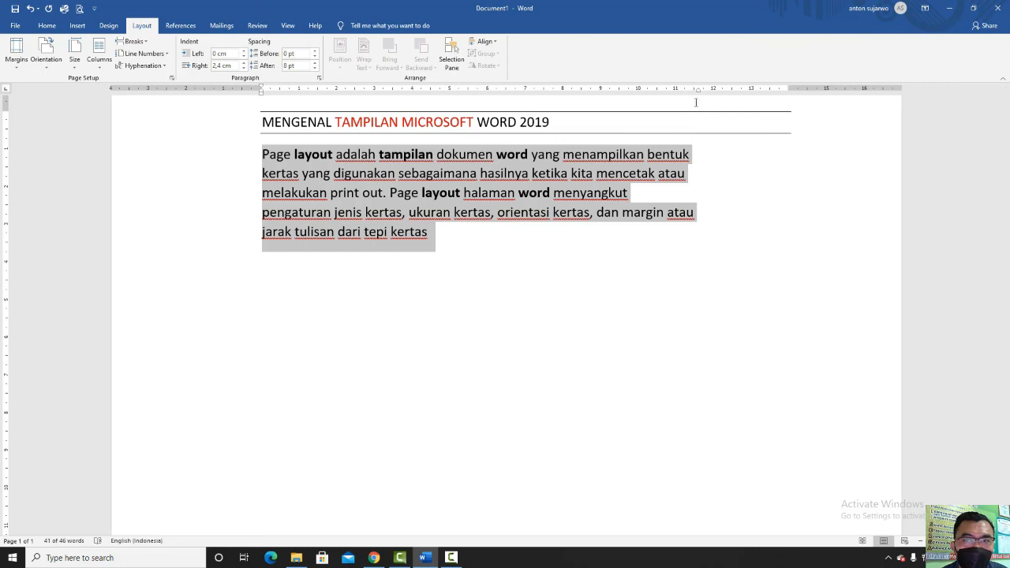
Lower the right indent of the body text to 2 cm and reset it to 0 cm
left_click(244, 69)
left_click(244, 68)
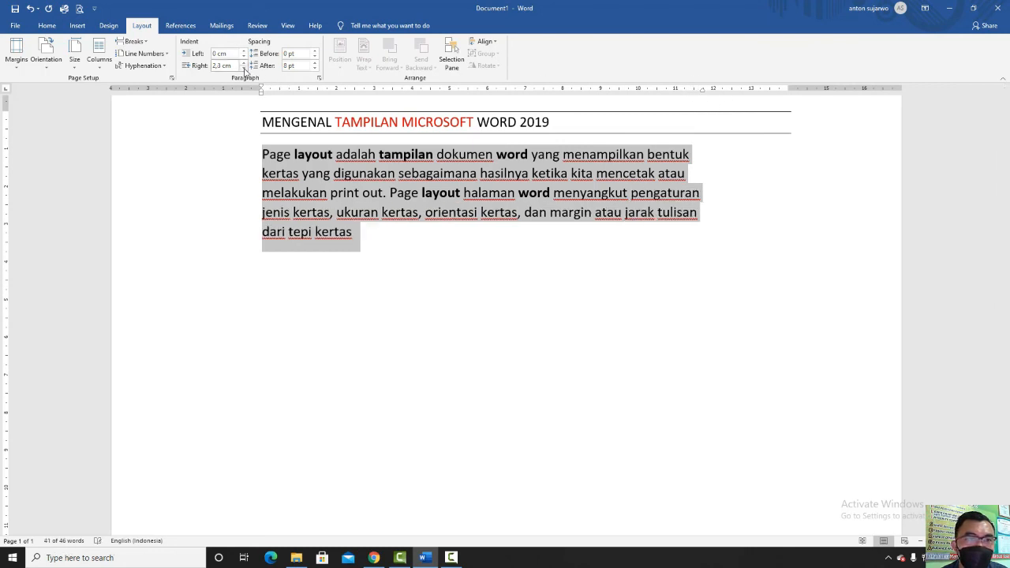
left_click(244, 68)
left_click(244, 68)
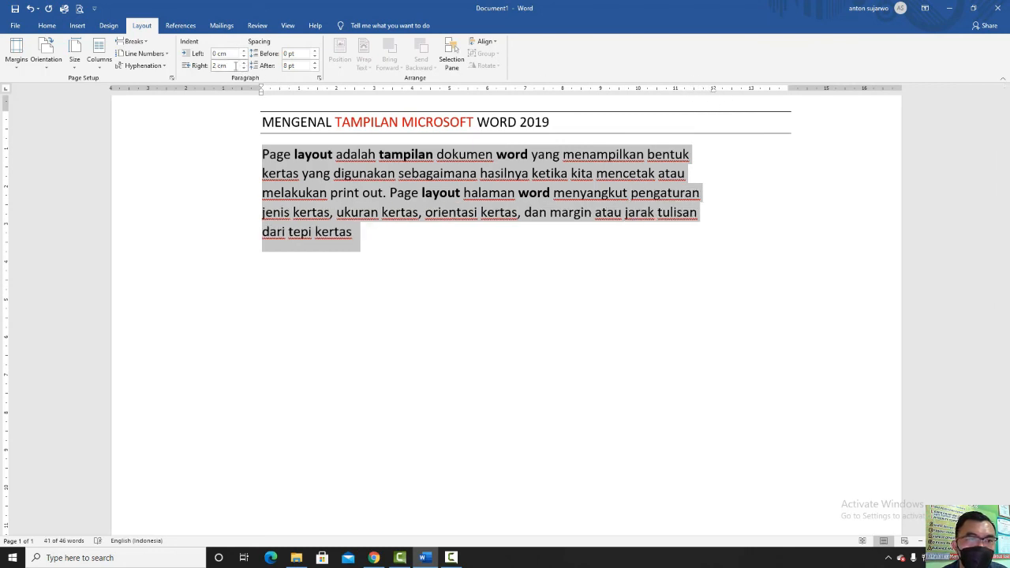
left_click(225, 68)
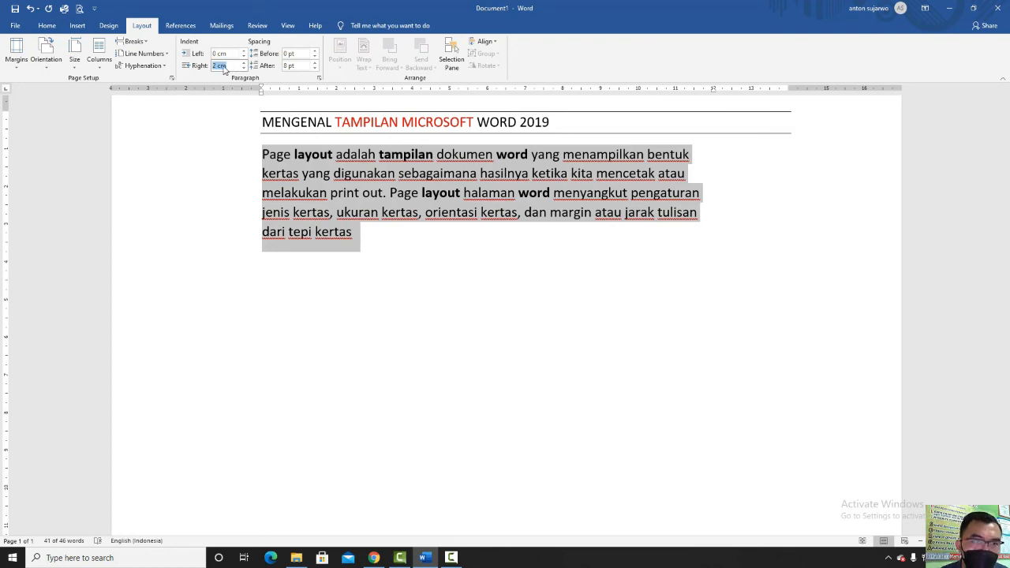
type("0")
key("Return")
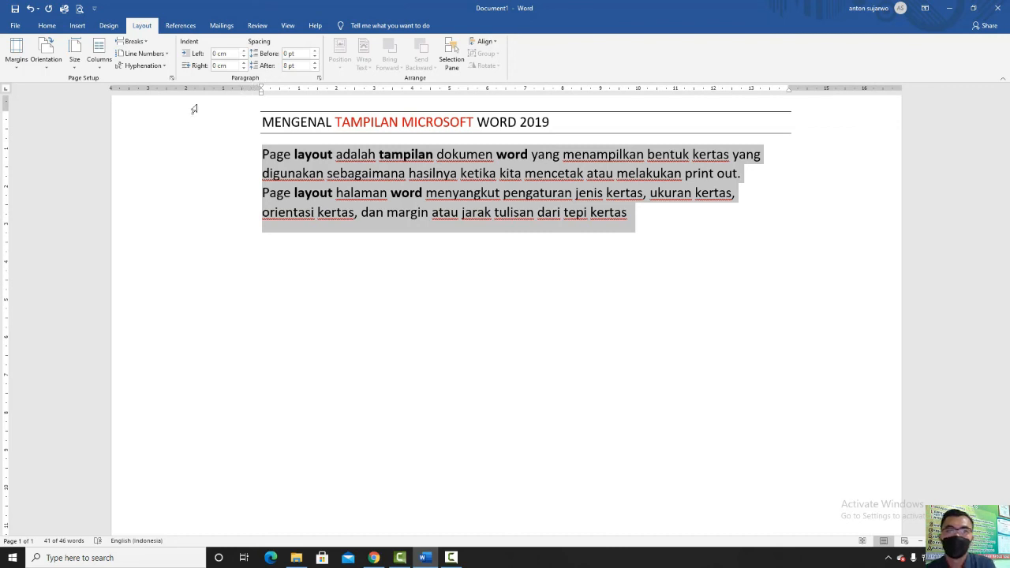
Copy the whole body text and paste the duplicate directly below the original
left_click(269, 155)
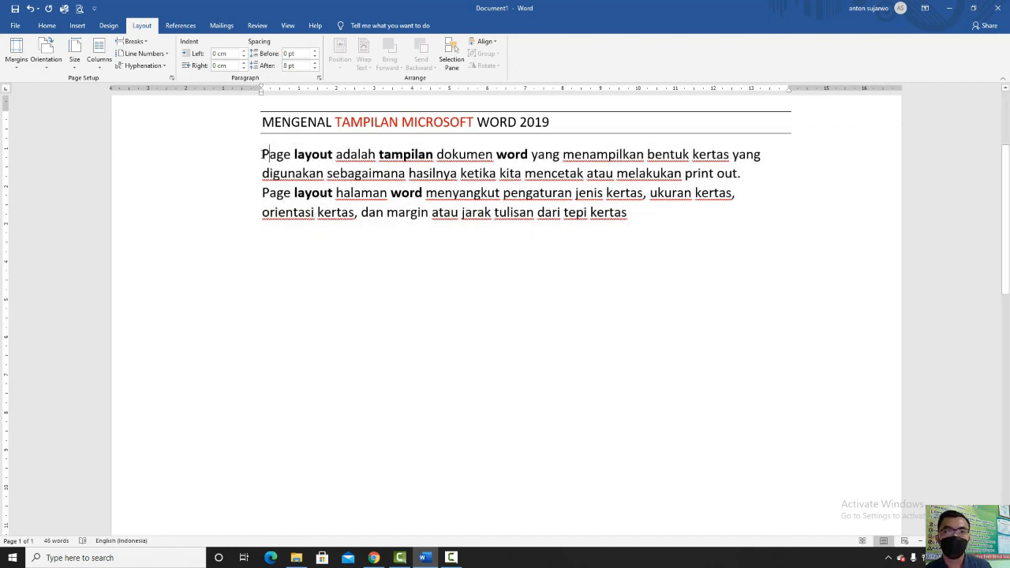
left_click_drag(269, 154, 632, 226)
key("ctrl+c")
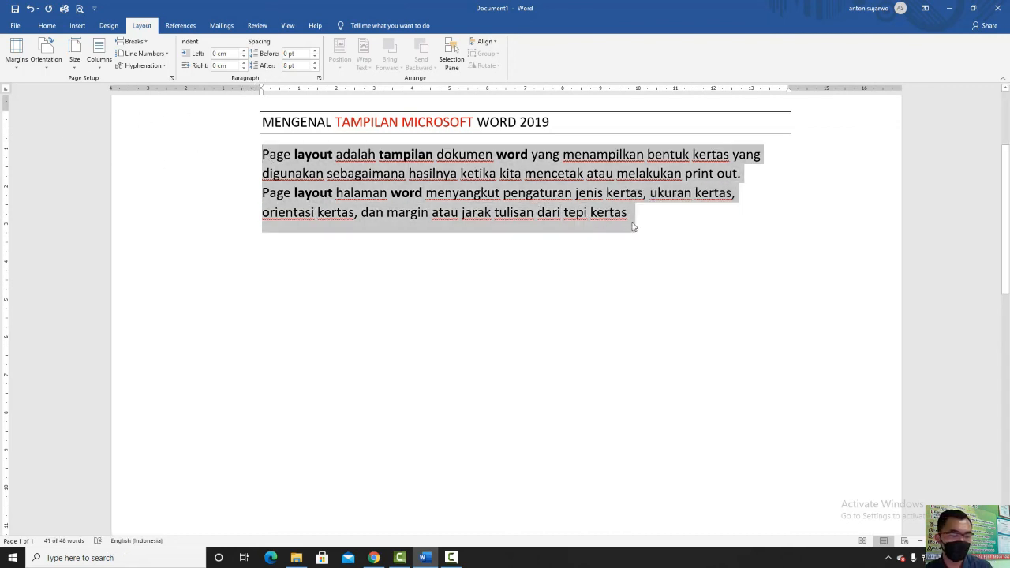
left_click(288, 251)
key("ctrl+v")
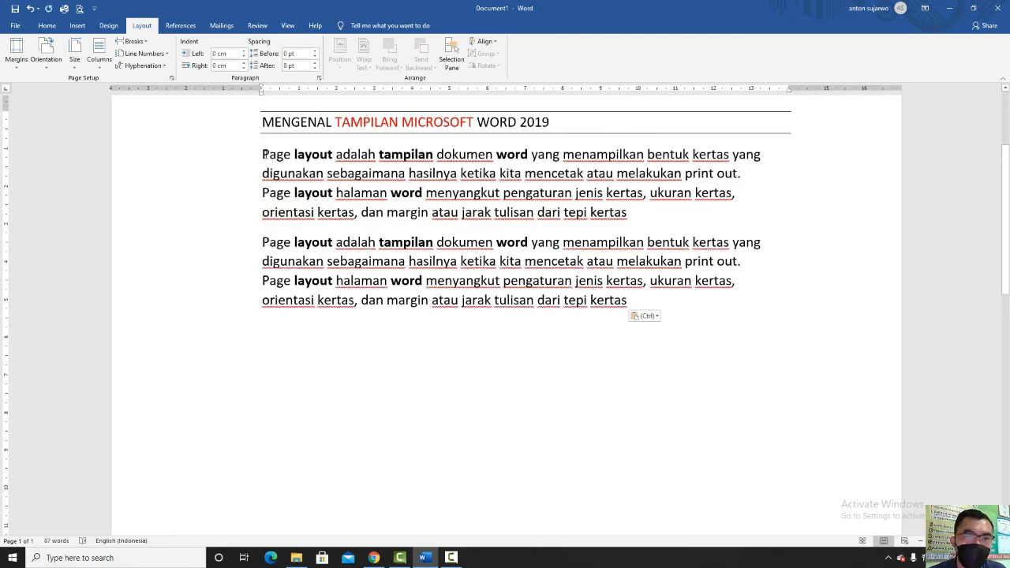
Select both blocks of body text and increase the spacing before them to 24 pt
left_click_drag(265, 154, 626, 303)
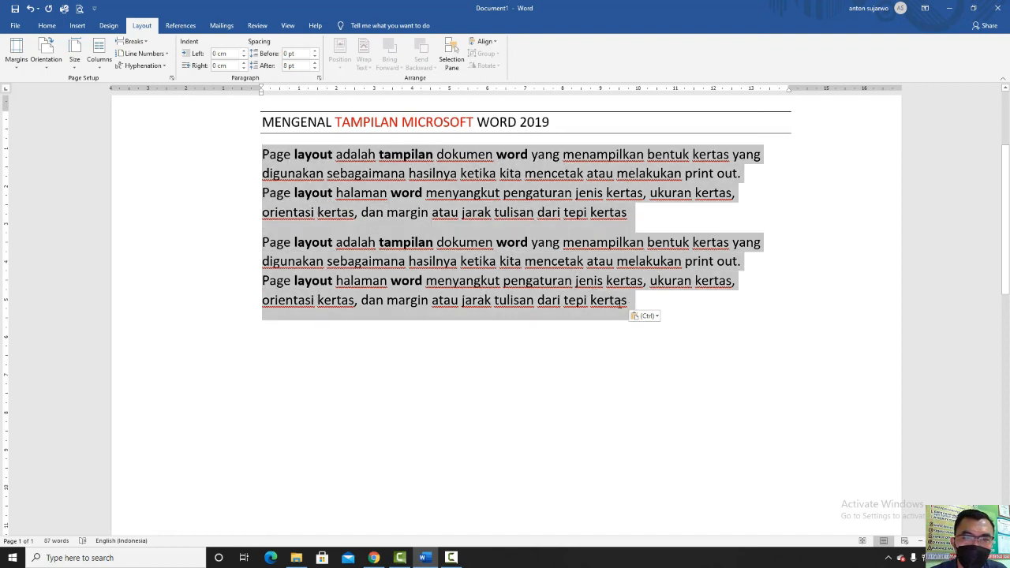
left_click(315, 51)
left_click(315, 51)
left_click(315, 51)
left_click(315, 51)
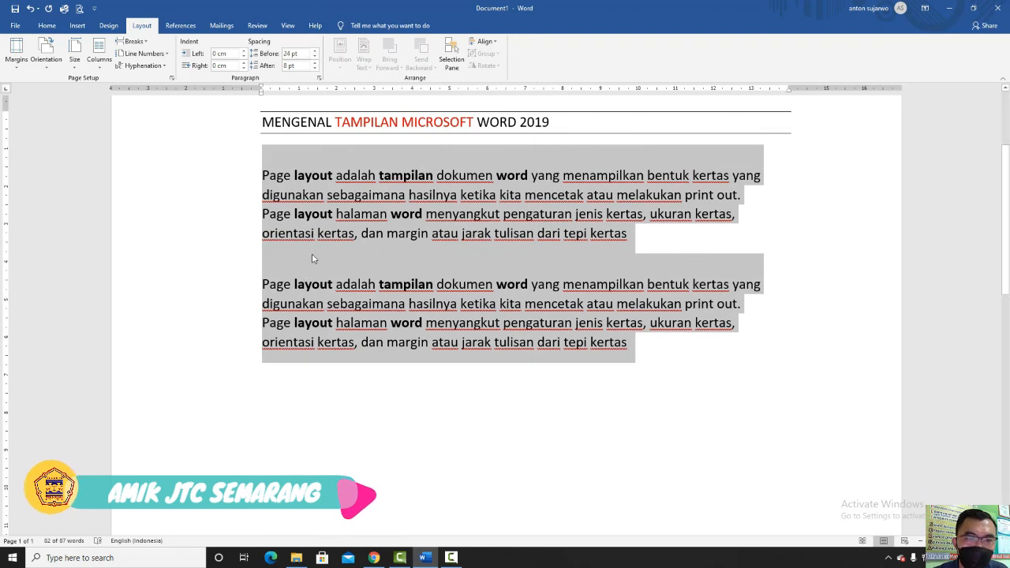
Reduce the spacing before both blocks of body text to 0 pt
left_click(315, 56)
left_click(315, 57)
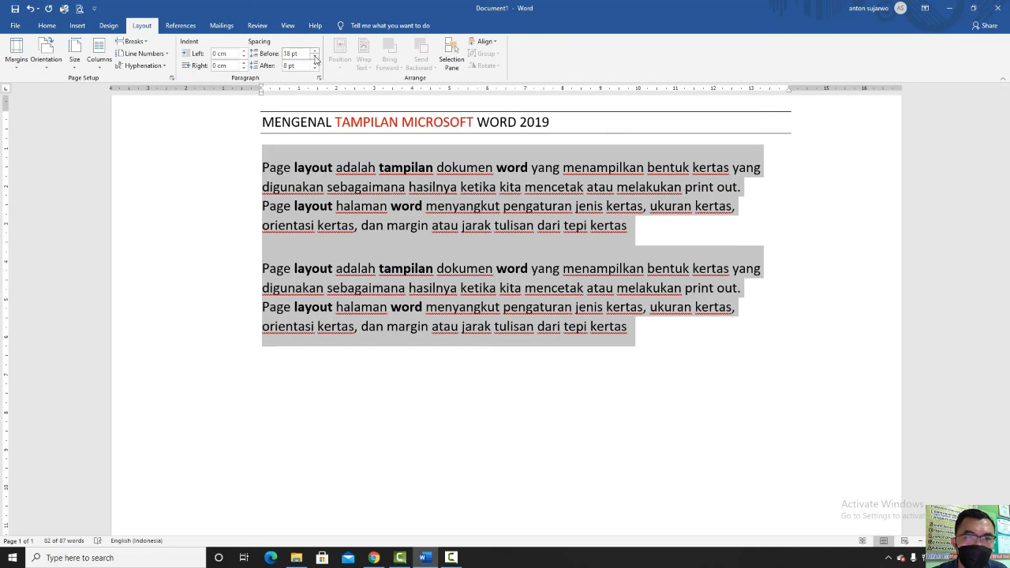
left_click(315, 58)
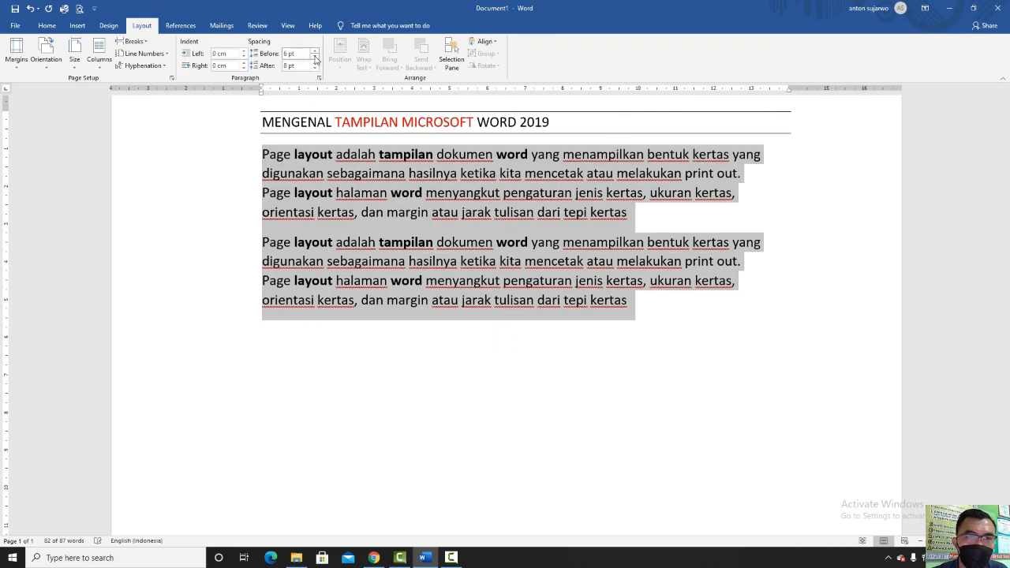
left_click(315, 56)
Try 12 pt spacing after both blocks of body text and set it to 0 pt
left_click(315, 69)
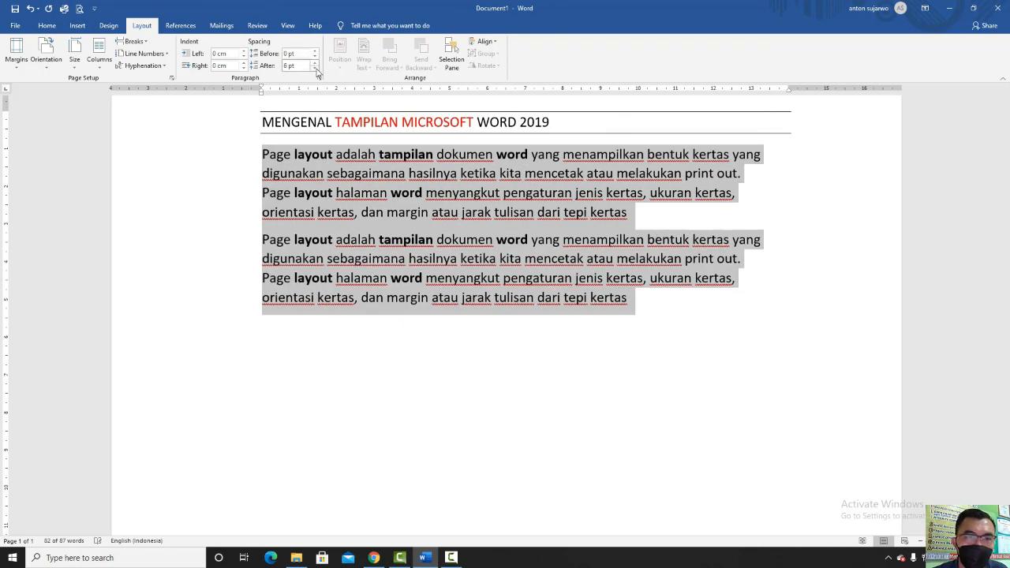
left_click(315, 70)
left_click(315, 63)
left_click(315, 63)
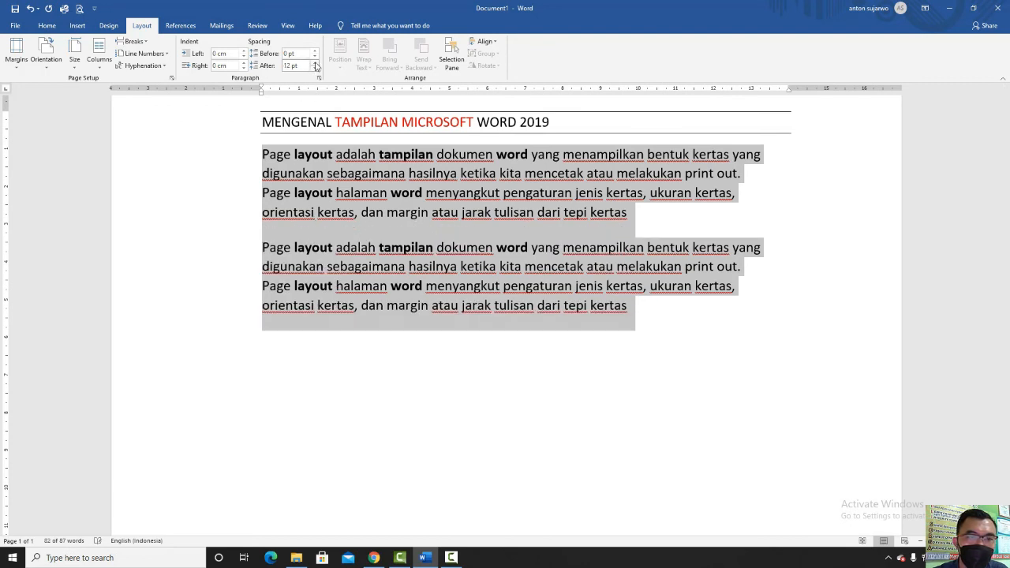
left_click(315, 70)
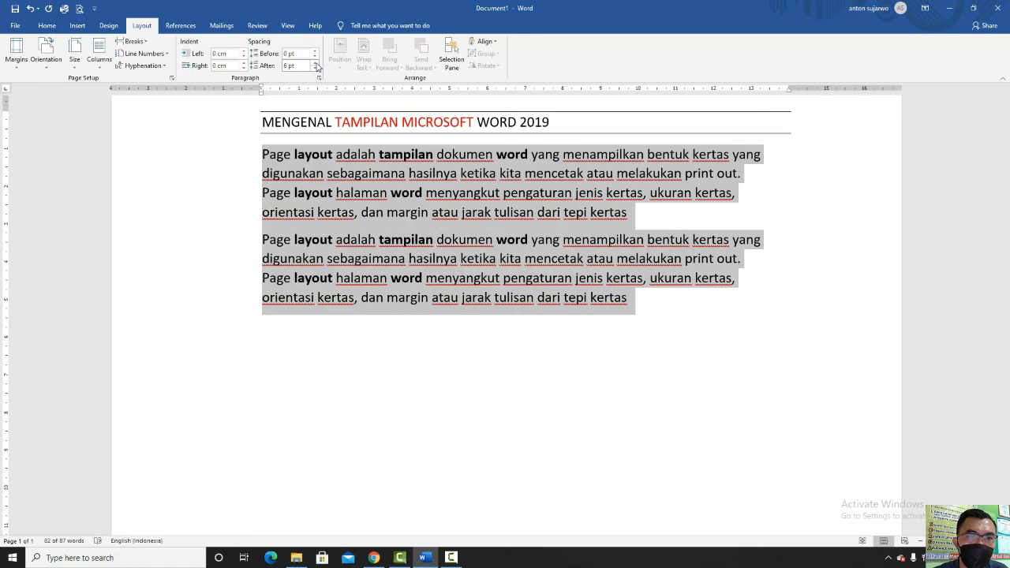
left_click(315, 69)
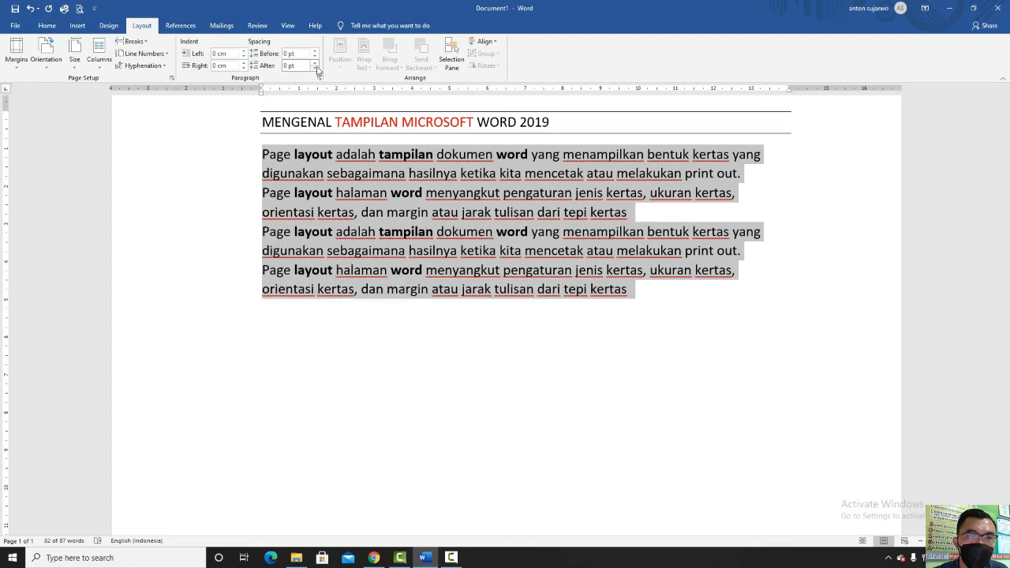